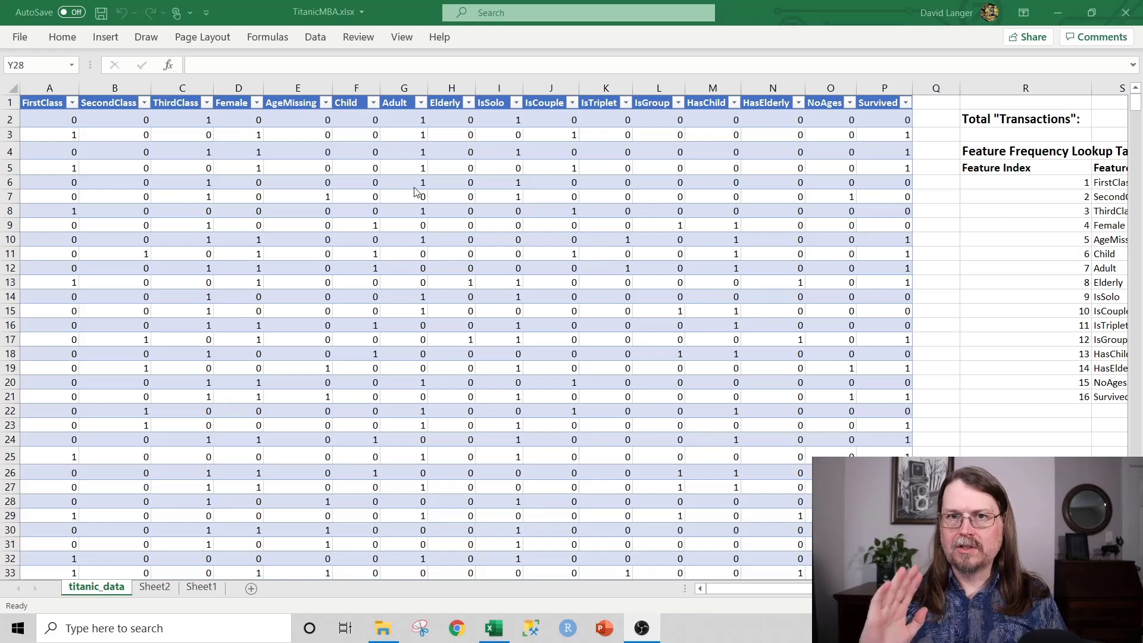
# Examine the first passenger row and the Survived column of the Titanic data table.
pyautogui.click(9, 119)
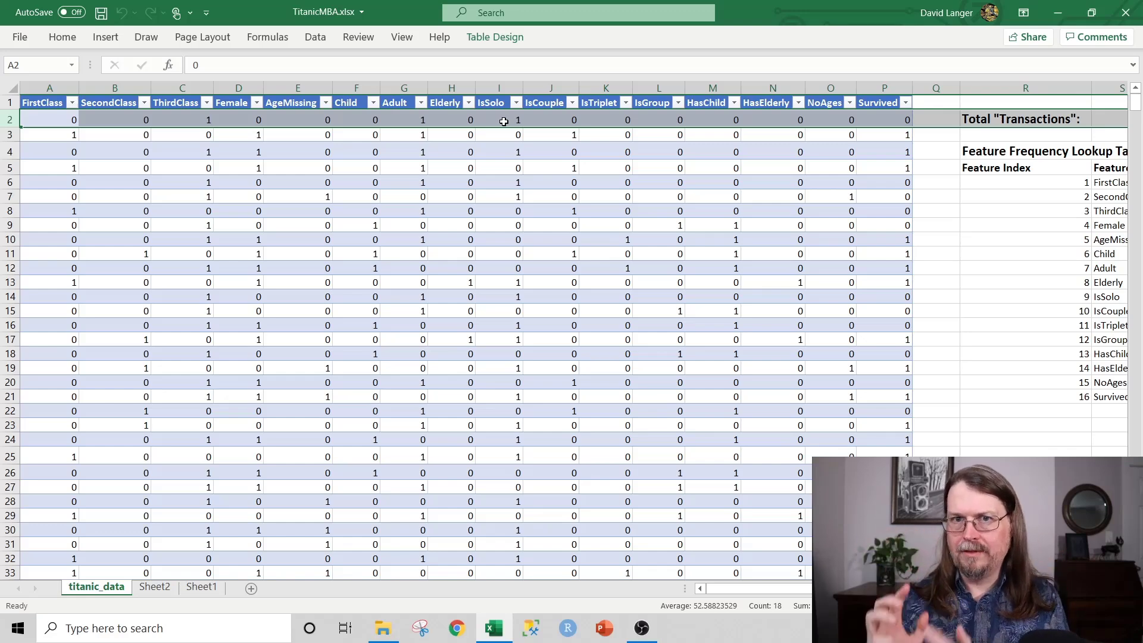
pyautogui.click(883, 87)
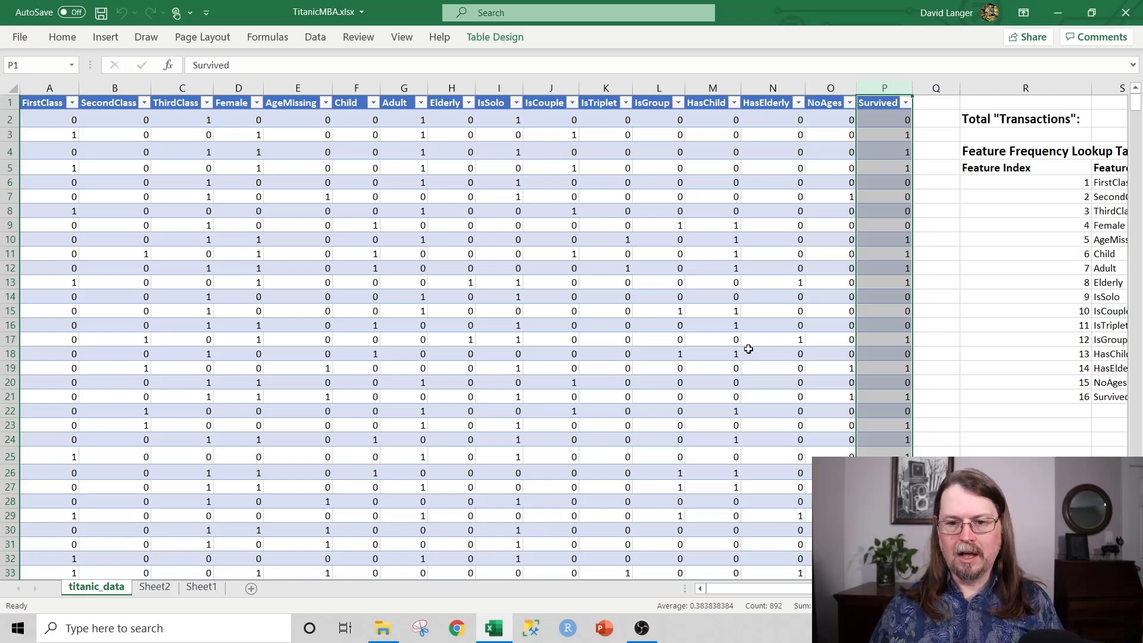
# Inspect the Total "Transactions" formula and the Frequency formulas for FirstClass, SecondClass and Female in the Feature Frequency Lookup Table.
pyautogui.moveTo(764, 588); pyautogui.dragTo(928, 585)
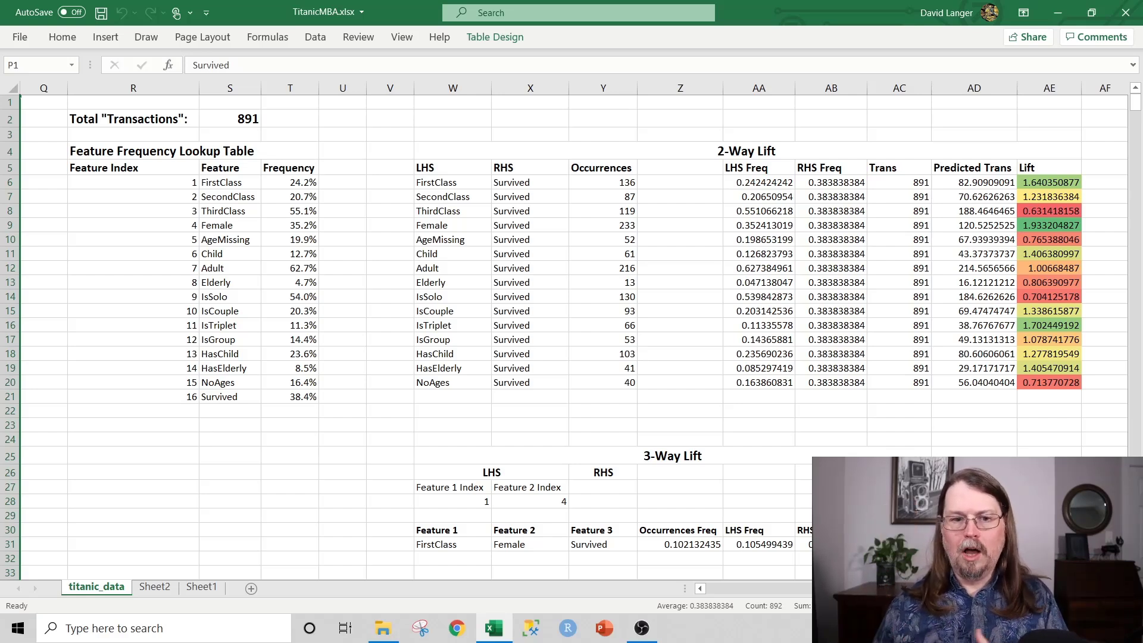
pyautogui.click(241, 124)
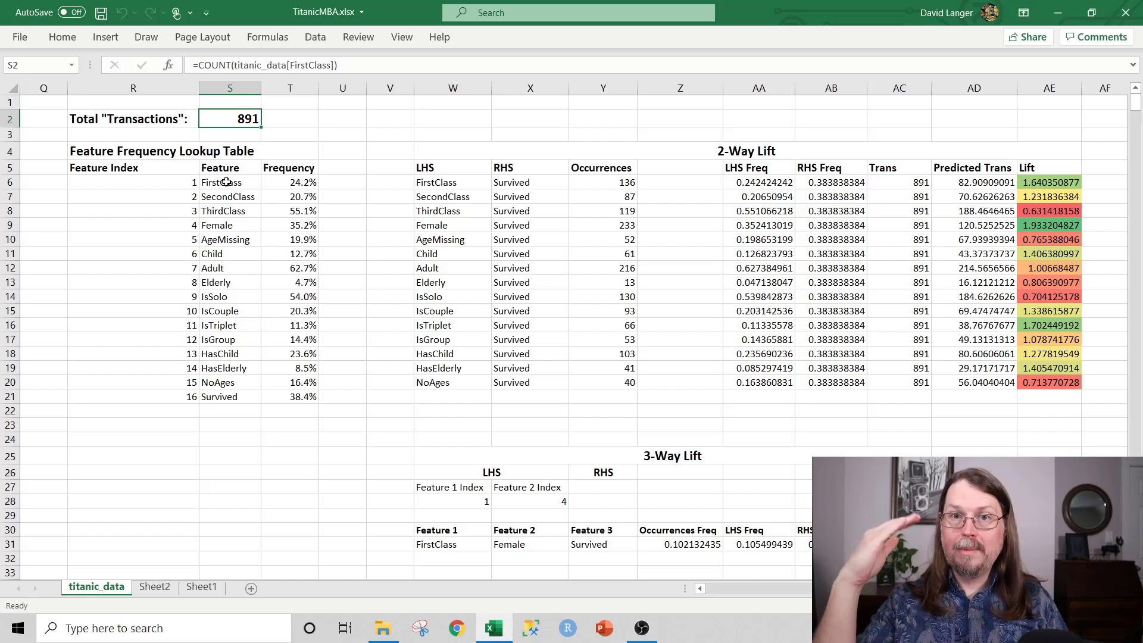
pyautogui.click(291, 183)
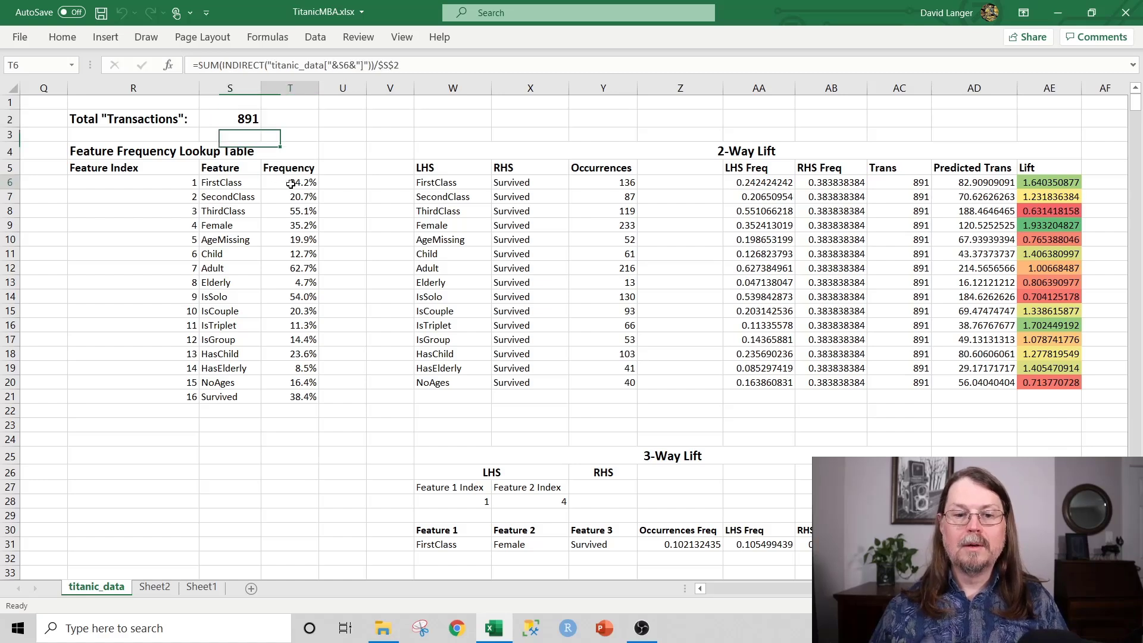
pyautogui.click(252, 196)
pyautogui.click(307, 203)
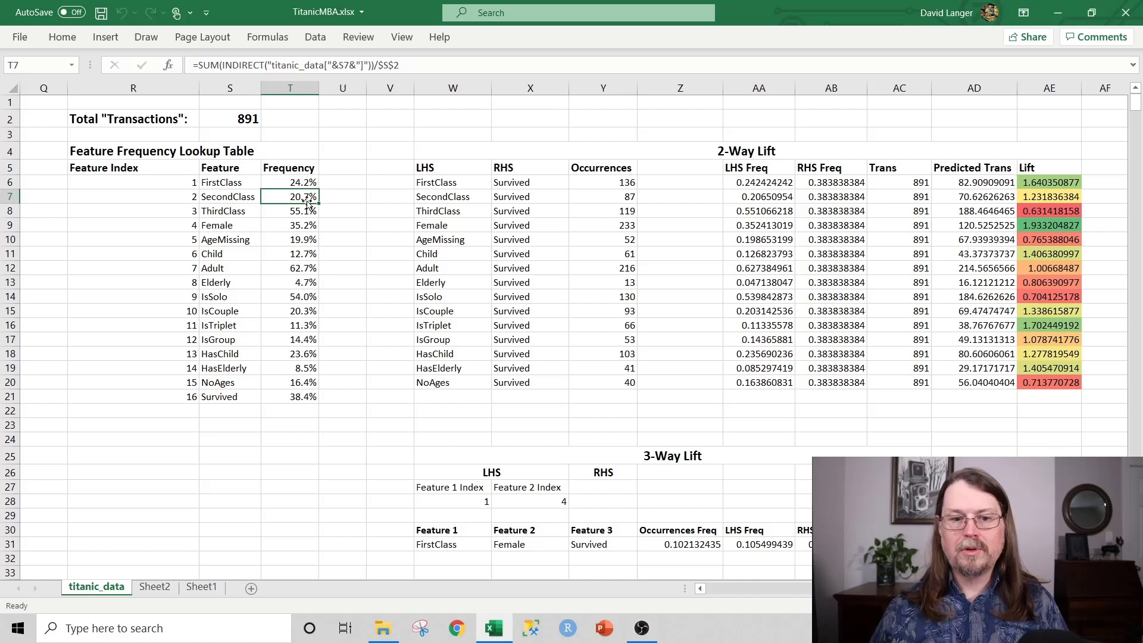
pyautogui.click(292, 227)
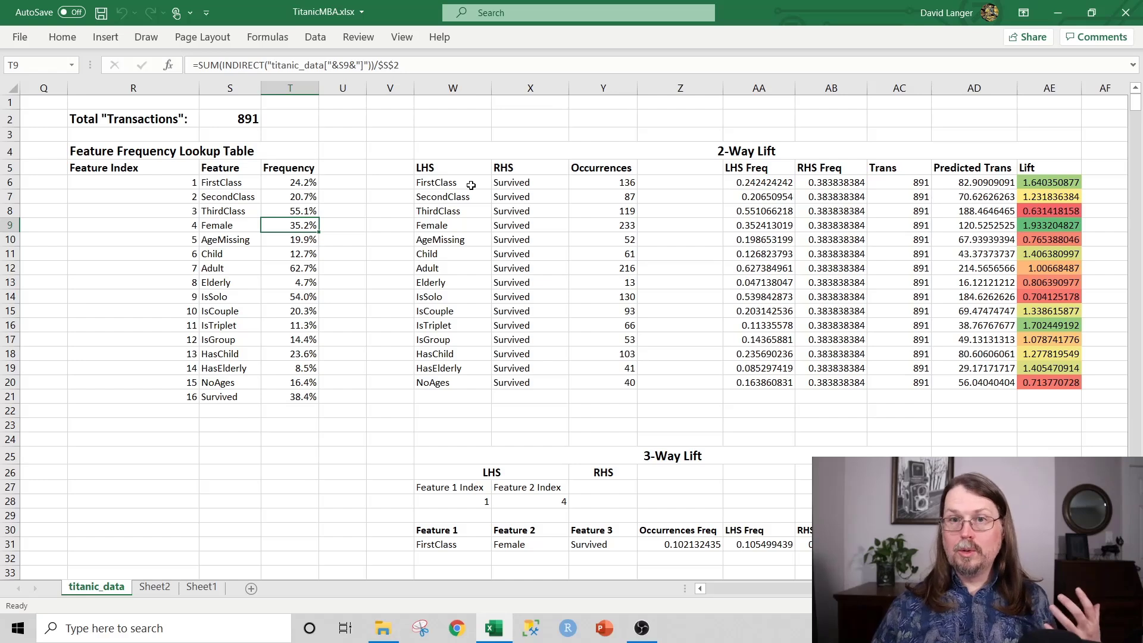
# Select the LHS feature names from FirstClass to NoAges in the 2-Way Lift table.
pyautogui.click(513, 167)
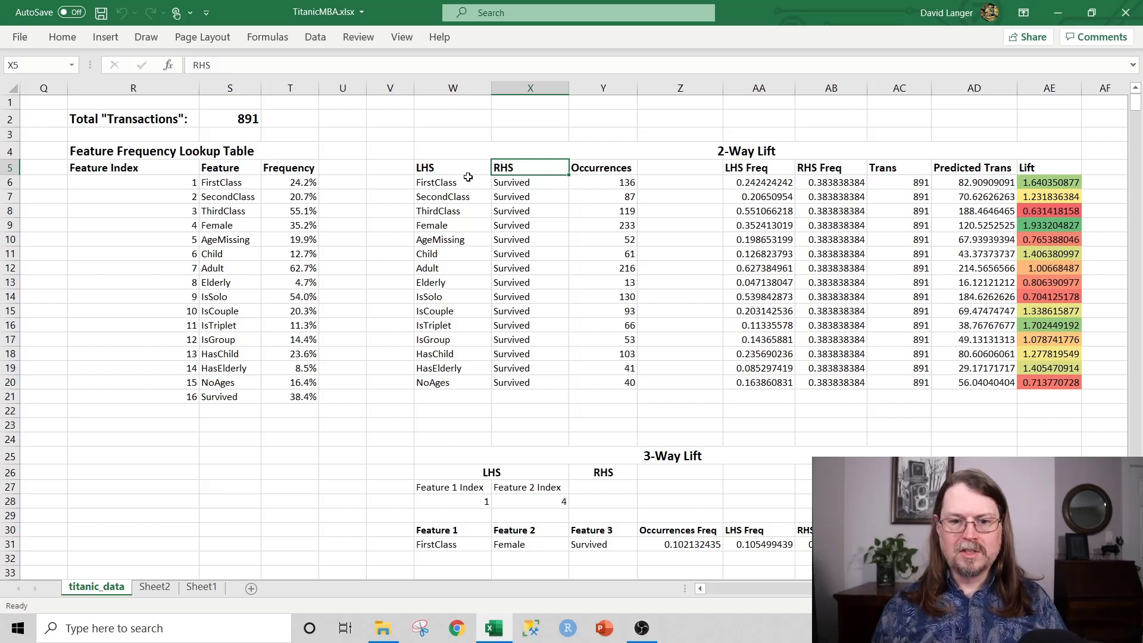
pyautogui.click(456, 180)
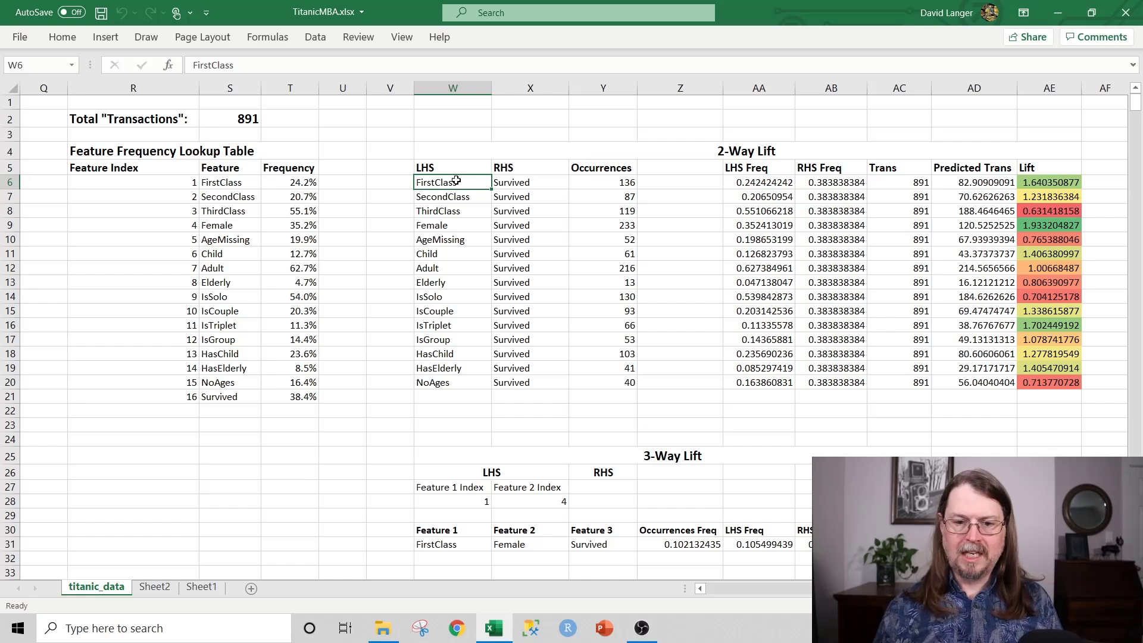
pyautogui.hotkey('shift', 'Down')
pyautogui.hotkey('shift', 'Down')
pyautogui.hotkey('shift', 'Down')
pyautogui.hotkey('shift', 'Down')
pyautogui.hotkey('shift', 'Down')
pyautogui.hotkey('shift', 'Down')
pyautogui.hotkey('shift', 'Down')
pyautogui.hotkey('shift', 'Down')
pyautogui.hotkey('shift', 'Down')
pyautogui.hotkey('shift', 'Down')
pyautogui.hotkey('shift', 'Down')
pyautogui.hotkey('shift', 'Down')
pyautogui.hotkey('shift', 'Down')
pyautogui.hotkey('shift', 'Down')
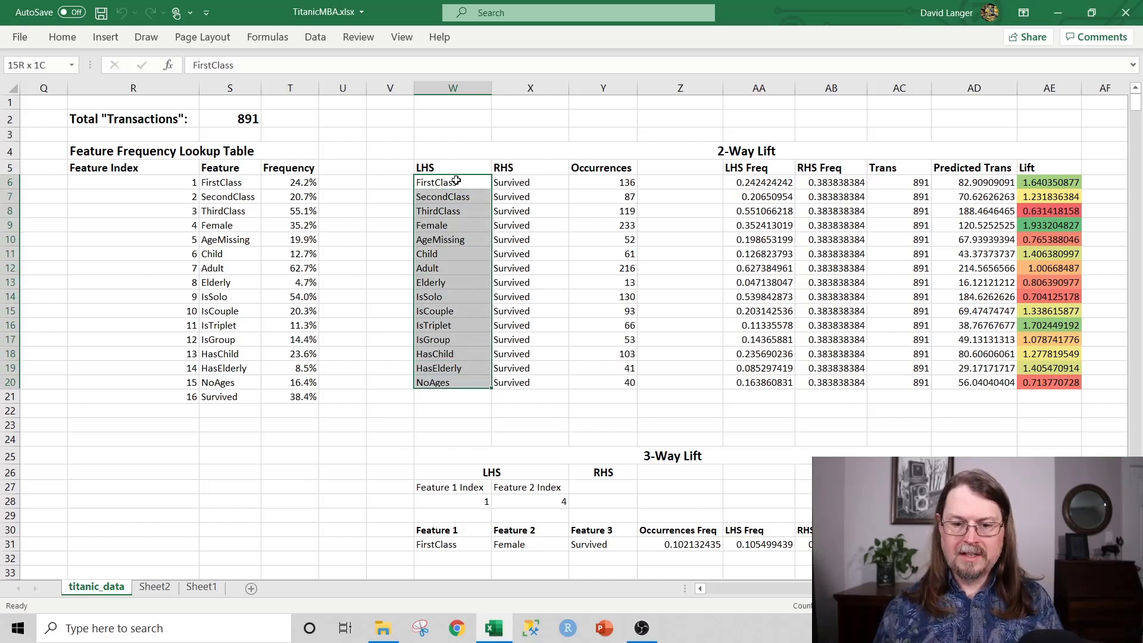
# Select the RHS entries for all fifteen feature rows in the 2-Way Lift table.
pyautogui.press('Right')
pyautogui.hotkey('shift', 'Down')
pyautogui.hotkey('shift', 'Down')
pyautogui.hotkey('shift', 'Down')
pyautogui.hotkey('shift', 'Down')
pyautogui.hotkey('shift', 'Down')
pyautogui.hotkey('shift', 'Down')
pyautogui.hotkey('shift', 'Down')
pyautogui.hotkey('shift', 'Down')
pyautogui.hotkey('shift', 'Down')
pyautogui.hotkey('shift', 'Down')
pyautogui.hotkey('shift', 'Down')
pyautogui.hotkey('shift', 'Down')
pyautogui.hotkey('shift', 'Down')
pyautogui.hotkey('shift', 'Down')
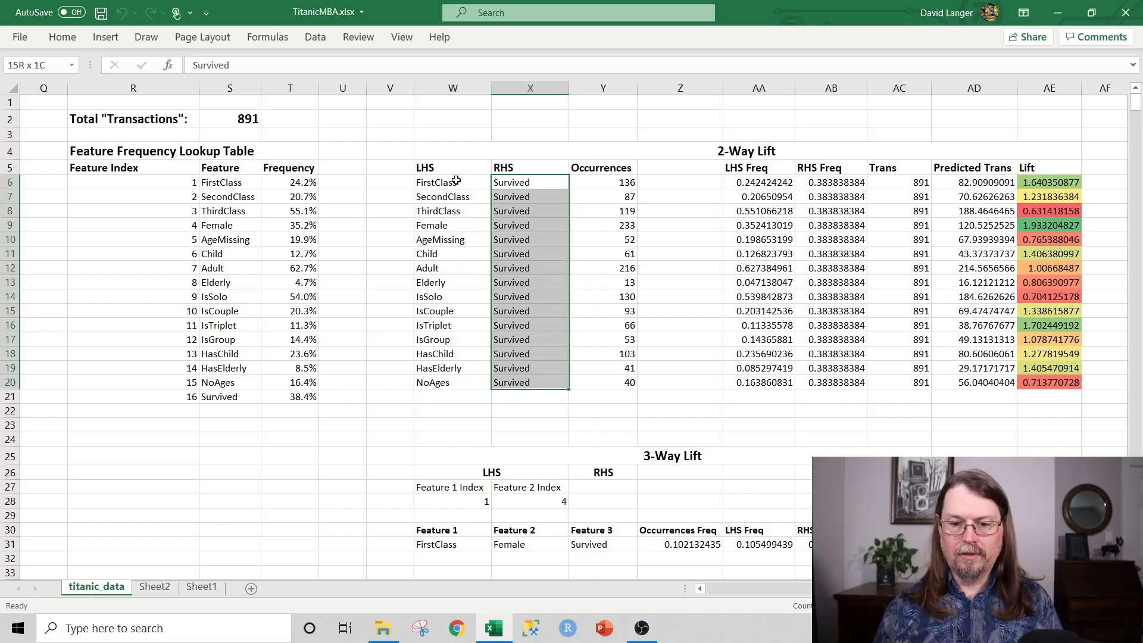
# Inspect the Occurrences formulas for the FirstClass and SecondClass pairings with Survived in the 2-Way Lift table.
pyautogui.press('Right')
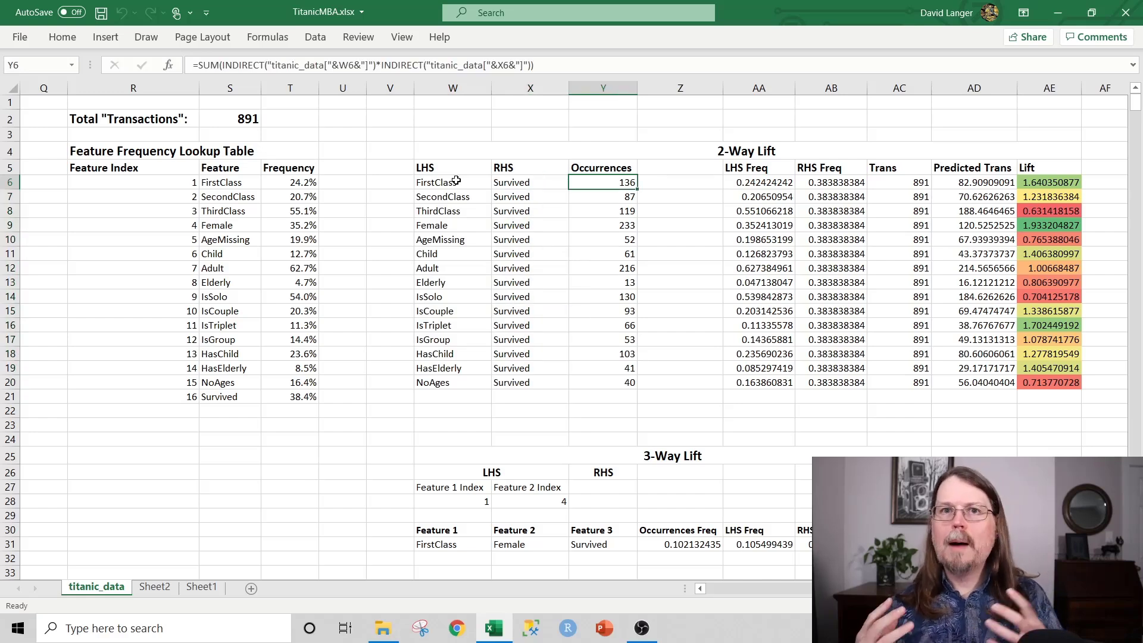
pyautogui.click(456, 180)
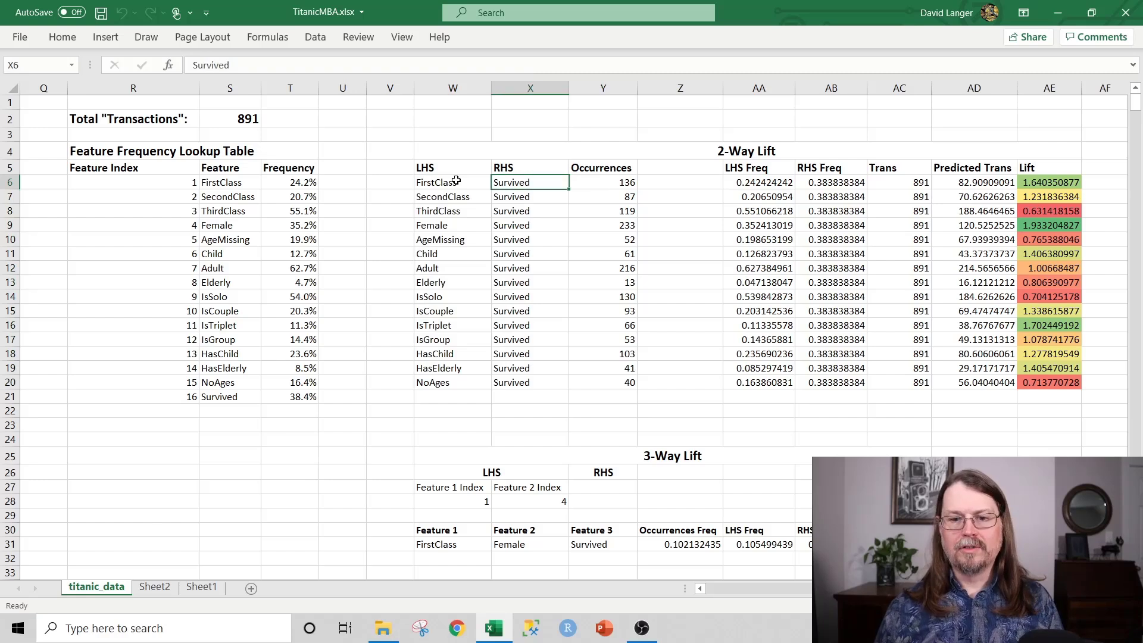
pyautogui.hotkey('shift', 'Right')
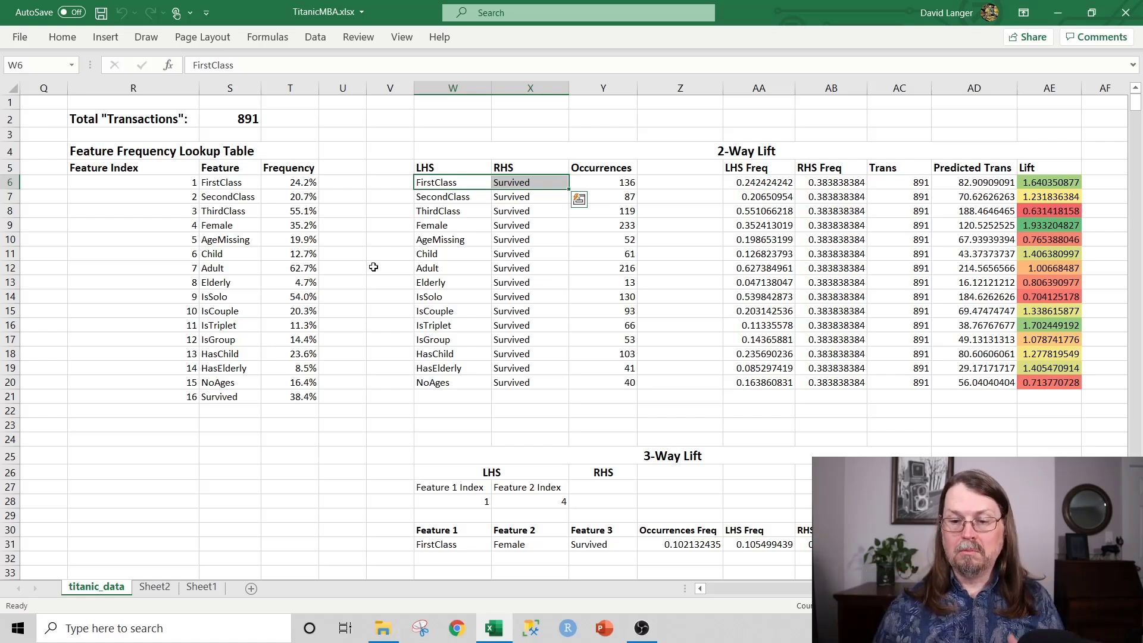
pyautogui.press('Right')
pyautogui.press('Right')
pyautogui.press('Down')
pyautogui.press('Left')
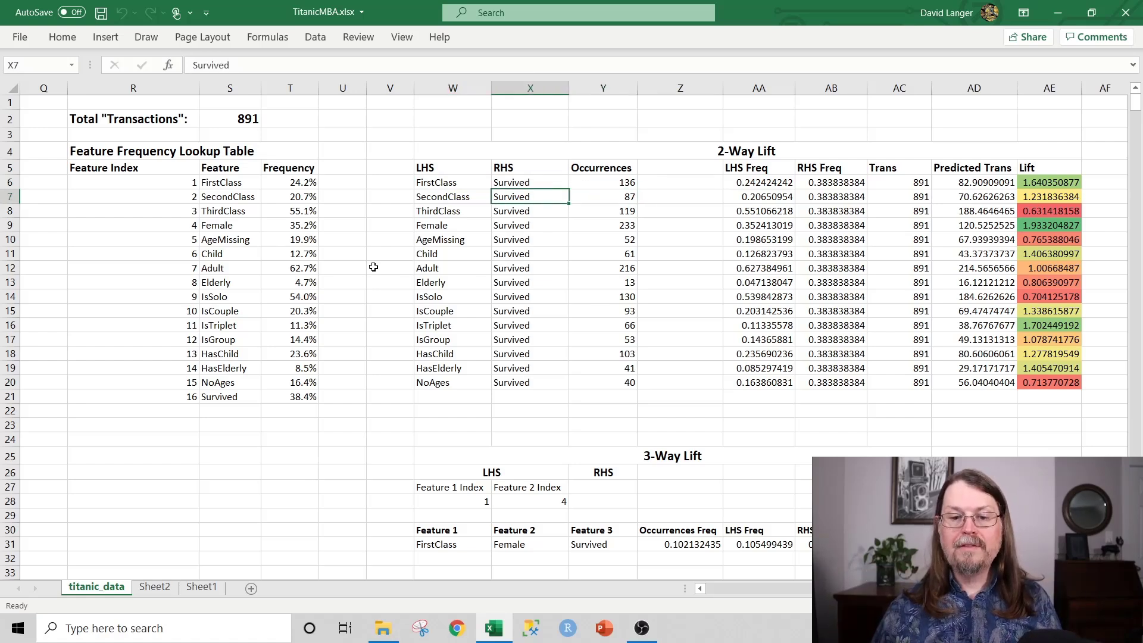
pyautogui.press('Left')
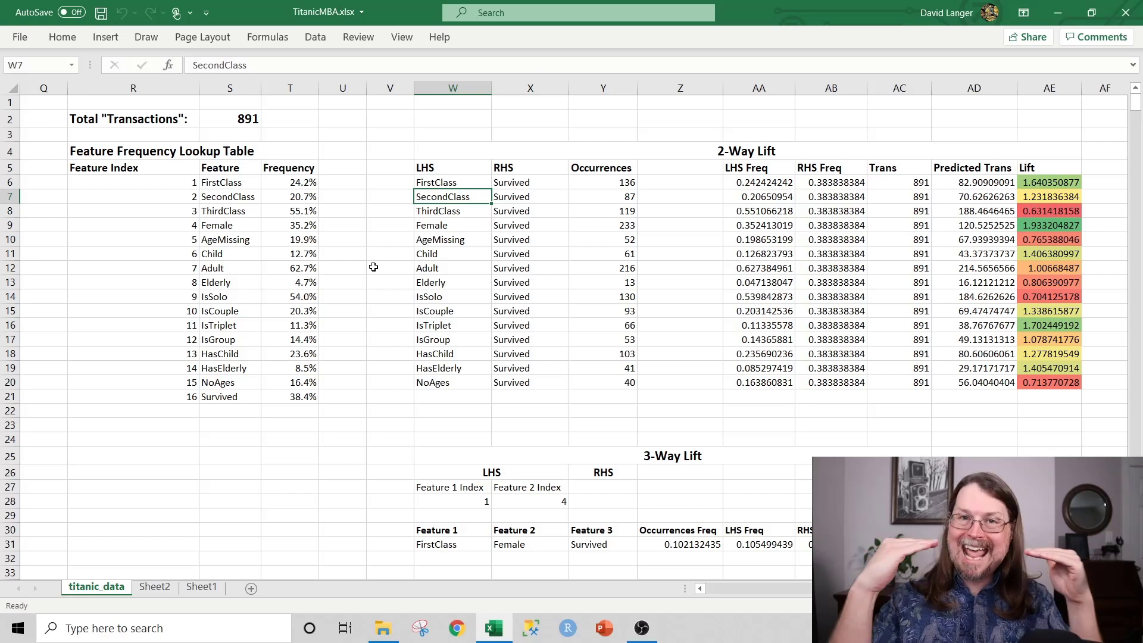
pyautogui.press('Right')
pyautogui.press('Right')
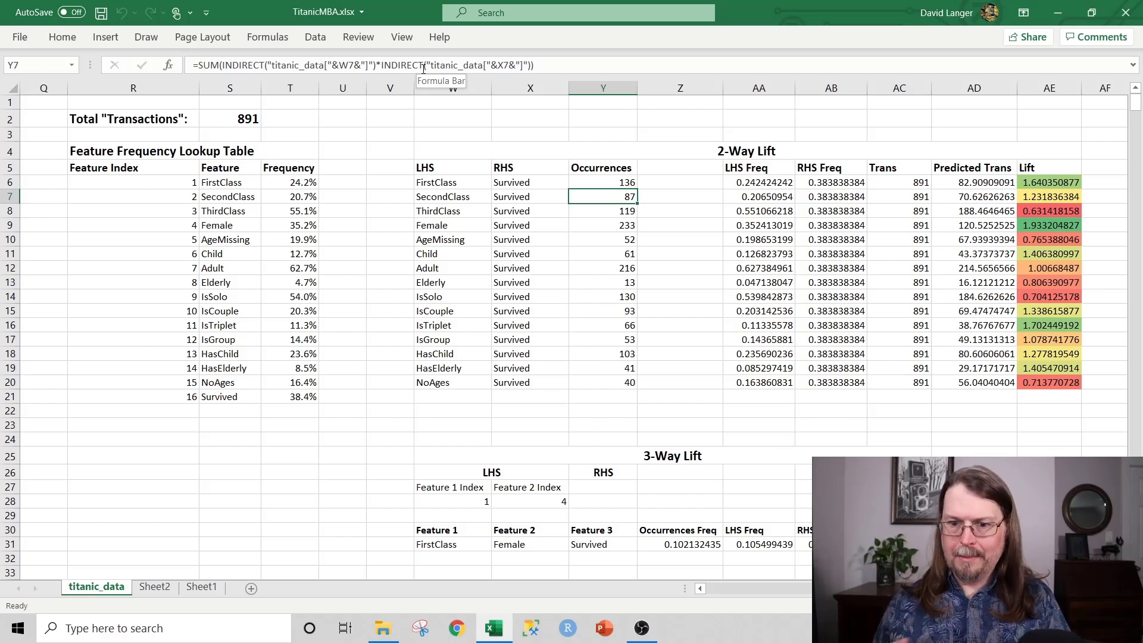
# Walk through the FirstClass row of the 2-Way Lift table, inspecting its cells from LHS through the frequency columns to Lift.
pyautogui.click(421, 181)
pyautogui.hotkey('shift', 'Right')
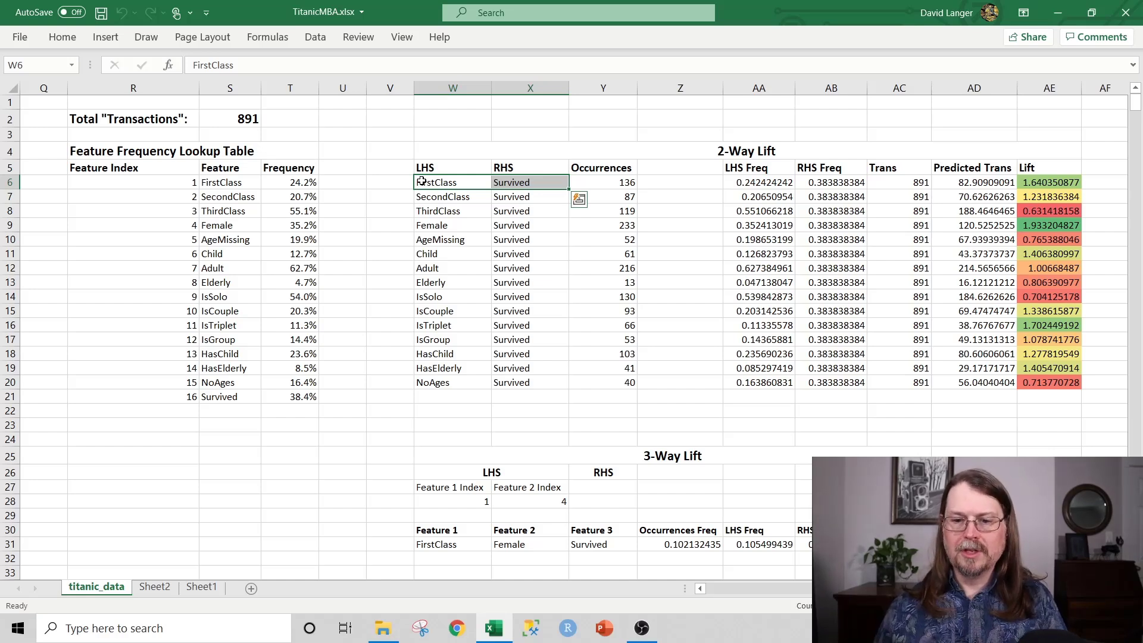
pyautogui.press('Right')
pyautogui.press('Right')
pyautogui.press('Right')
pyautogui.press('Right')
pyautogui.press('Right')
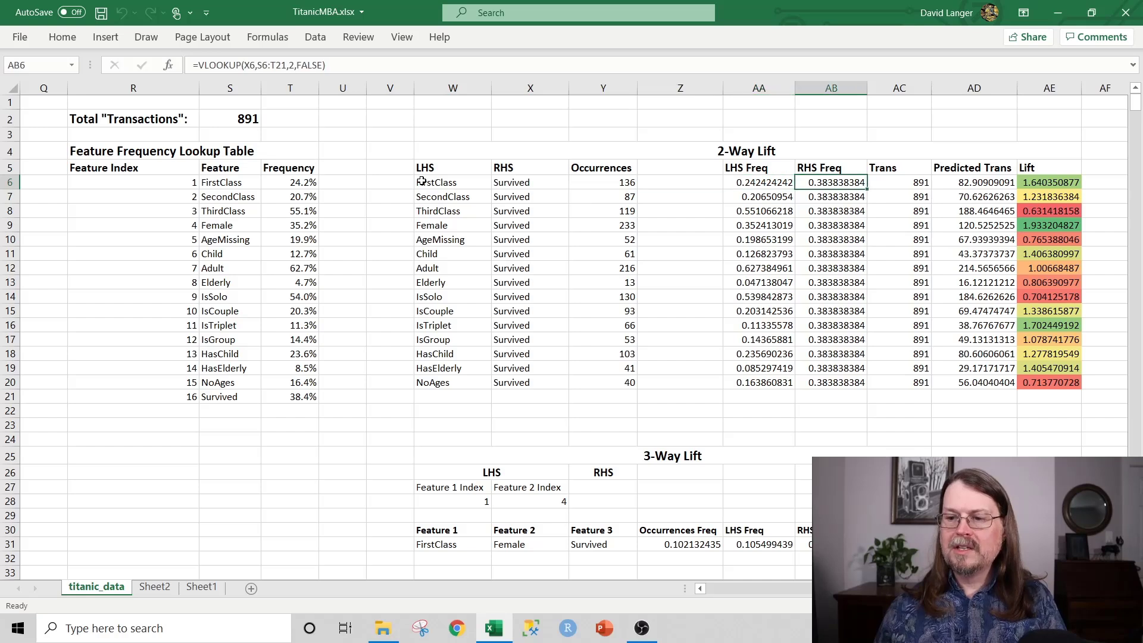
pyautogui.press('Right')
pyautogui.press('Right')
pyautogui.press('Right')
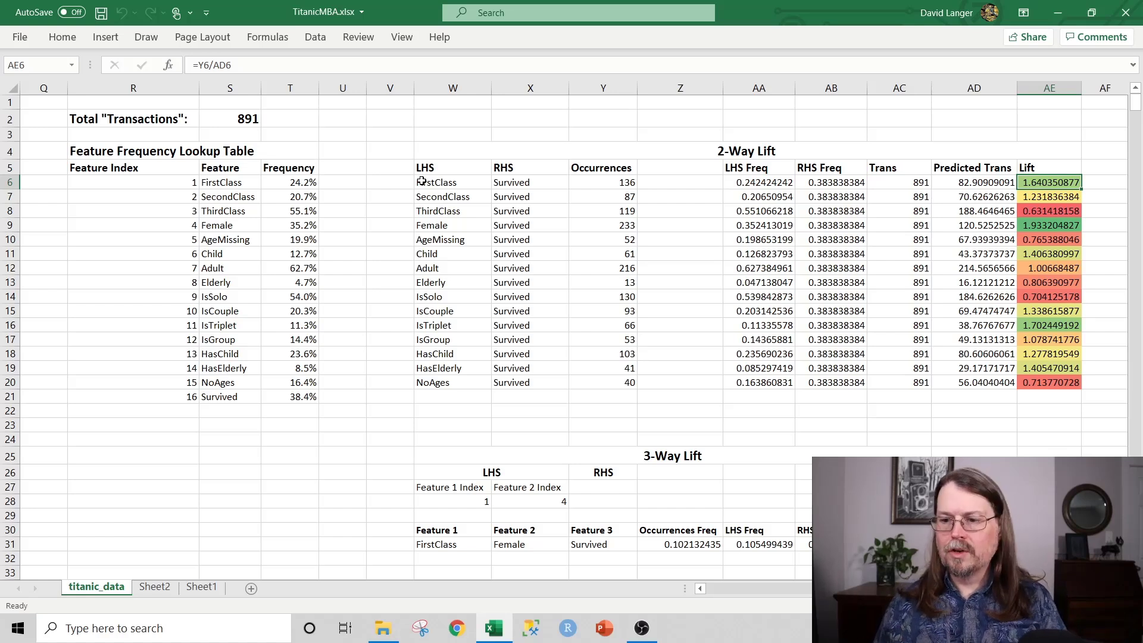
# Examine the Female row of the 2-Way Lift table, from its Lift value back to its LHS entry.
pyautogui.click(1027, 226)
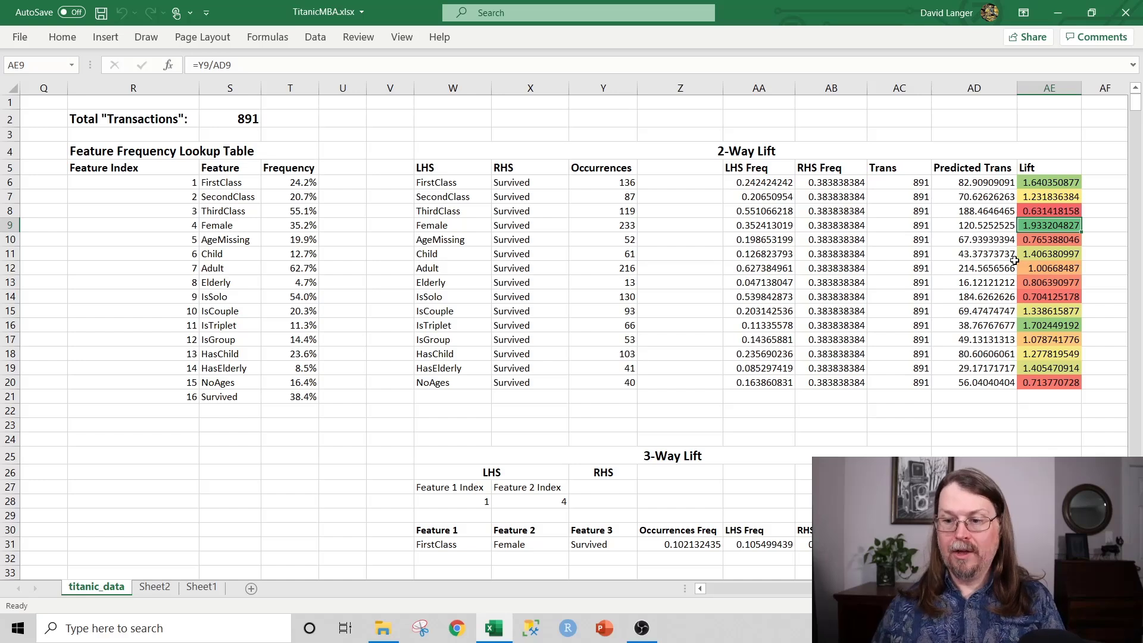
pyautogui.press('Left')
pyautogui.press('Left')
pyautogui.press('Left')
pyautogui.press('Left')
pyautogui.press('Left')
pyautogui.press('Left')
pyautogui.press('Left')
pyautogui.press('Left')
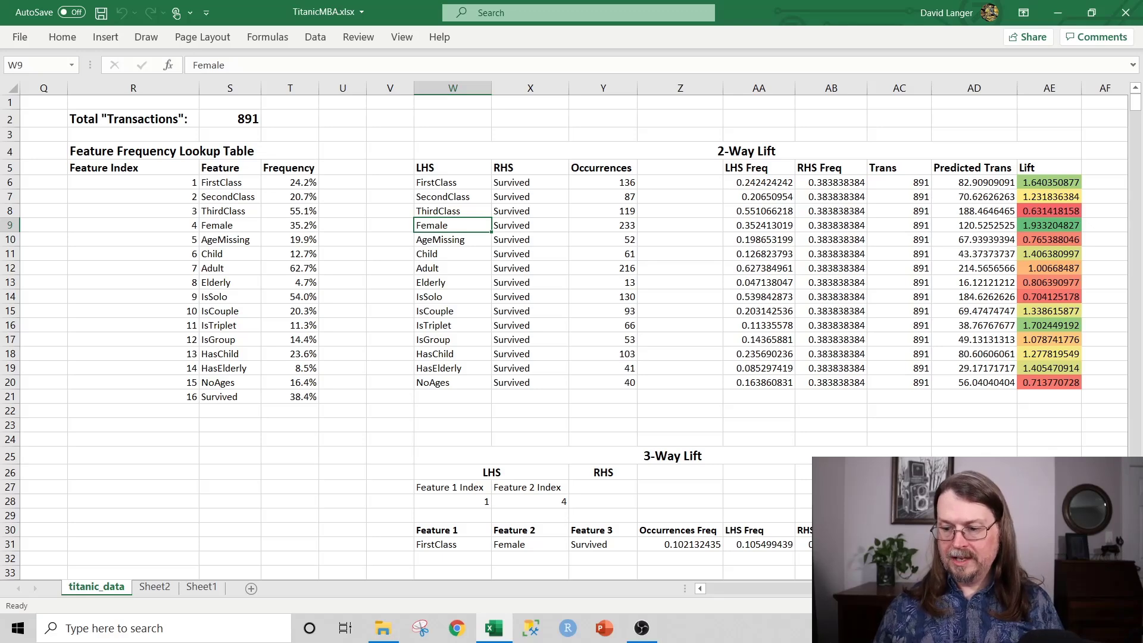
# Set the 3-Way Lift table's Feature 1 Index to 3 and Feature 2 Index to 9.
pyautogui.scroll(-7, 731, 309)
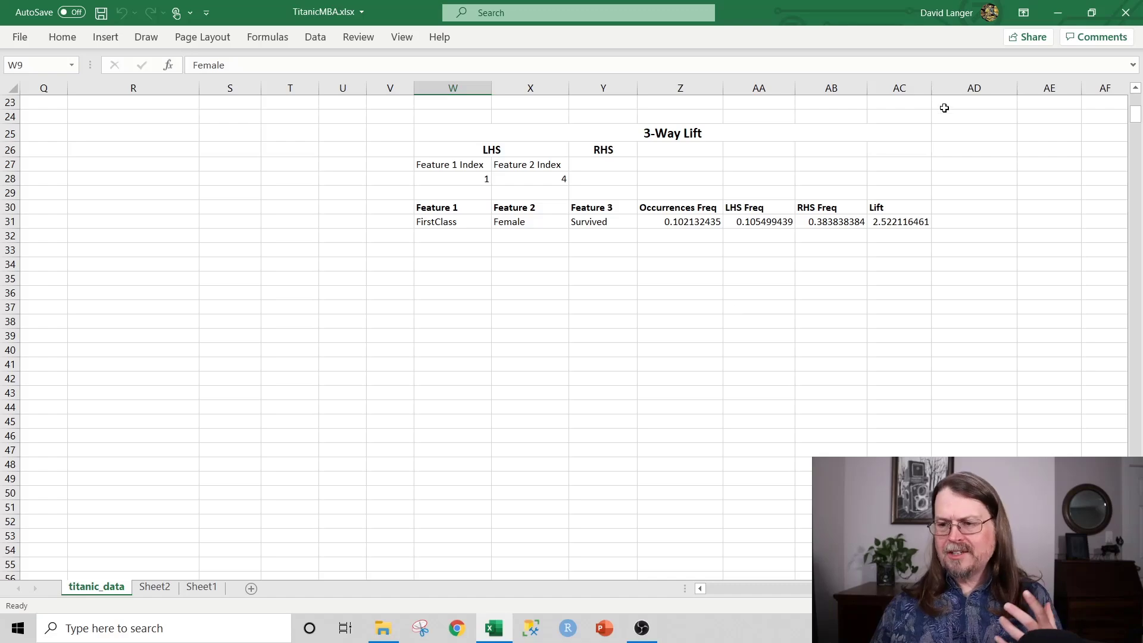
pyautogui.click(1135, 88)
pyautogui.moveTo(1135, 88); pyautogui.dragTo(1136, 88)
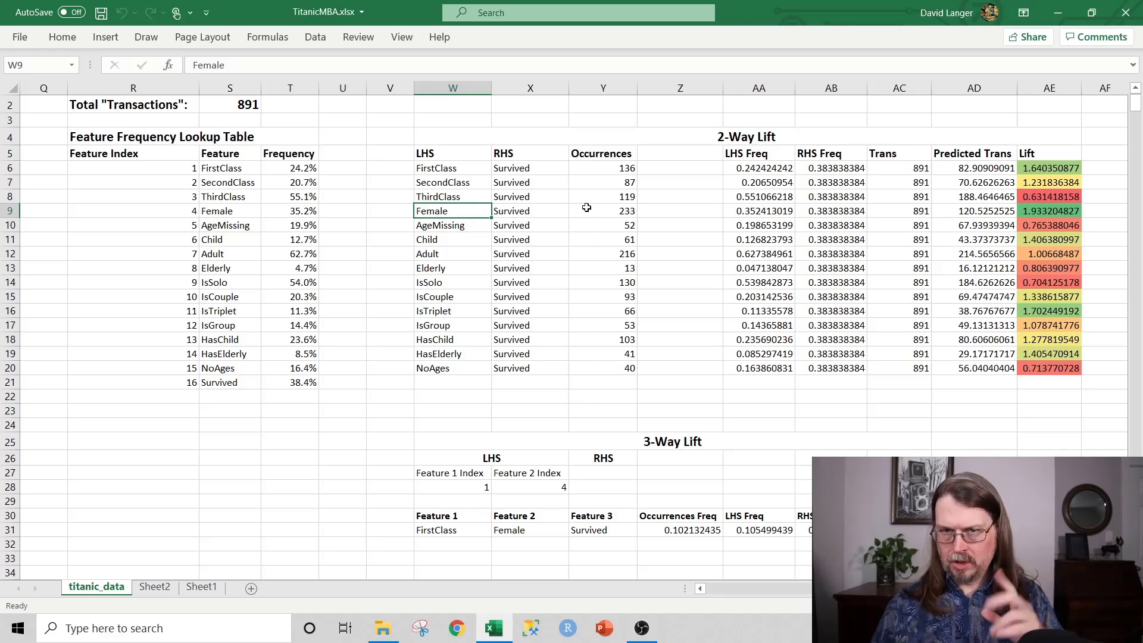
pyautogui.scroll(-5, 705, 314)
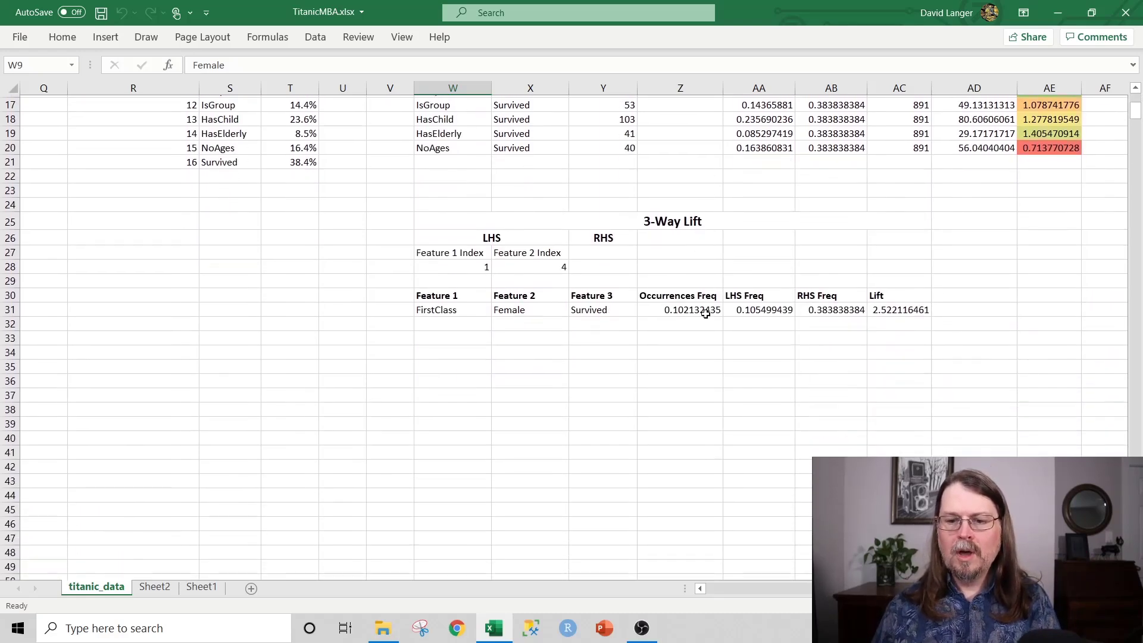
pyautogui.scroll(-3, 705, 313)
pyautogui.scroll(1, 705, 314)
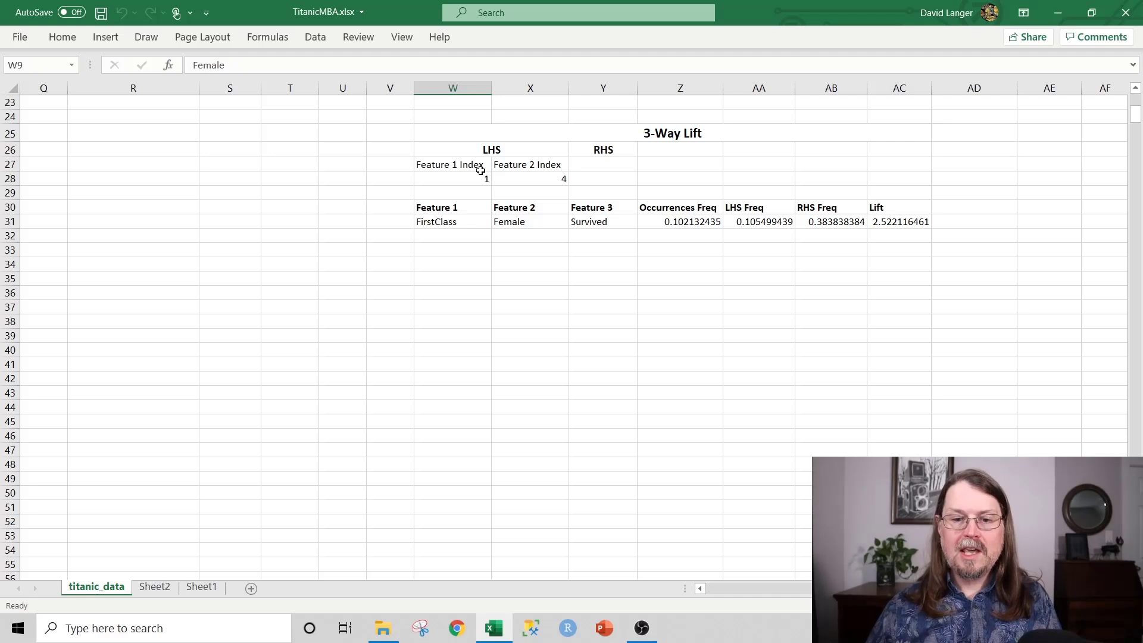
pyautogui.click(450, 177)
pyautogui.moveTo(504, 175); pyautogui.dragTo(508, 177)
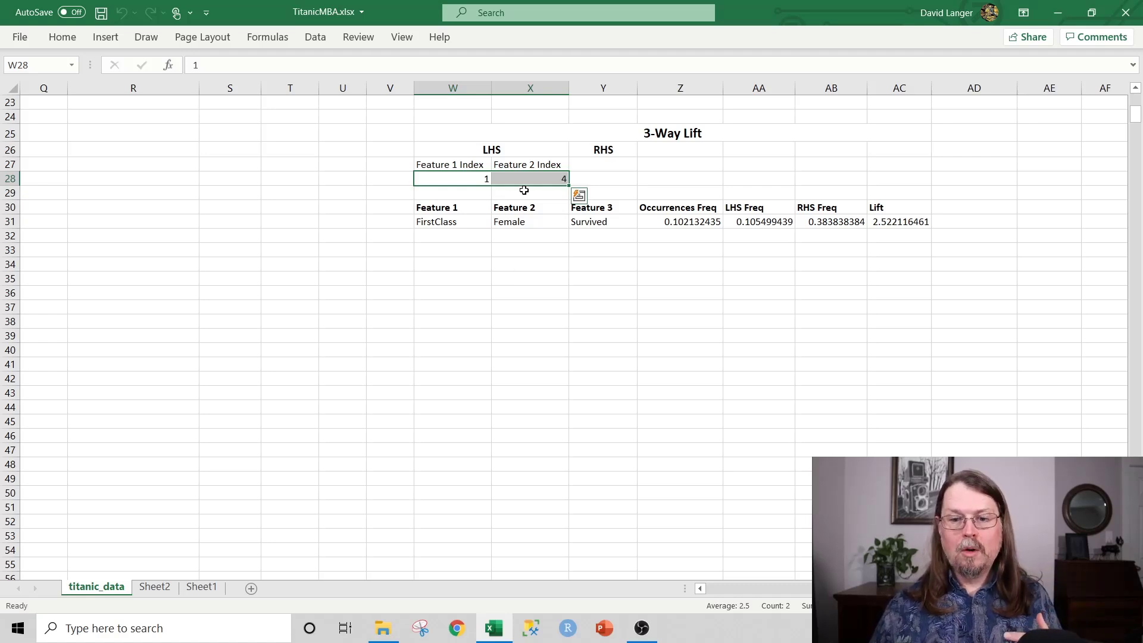
pyautogui.click(478, 179)
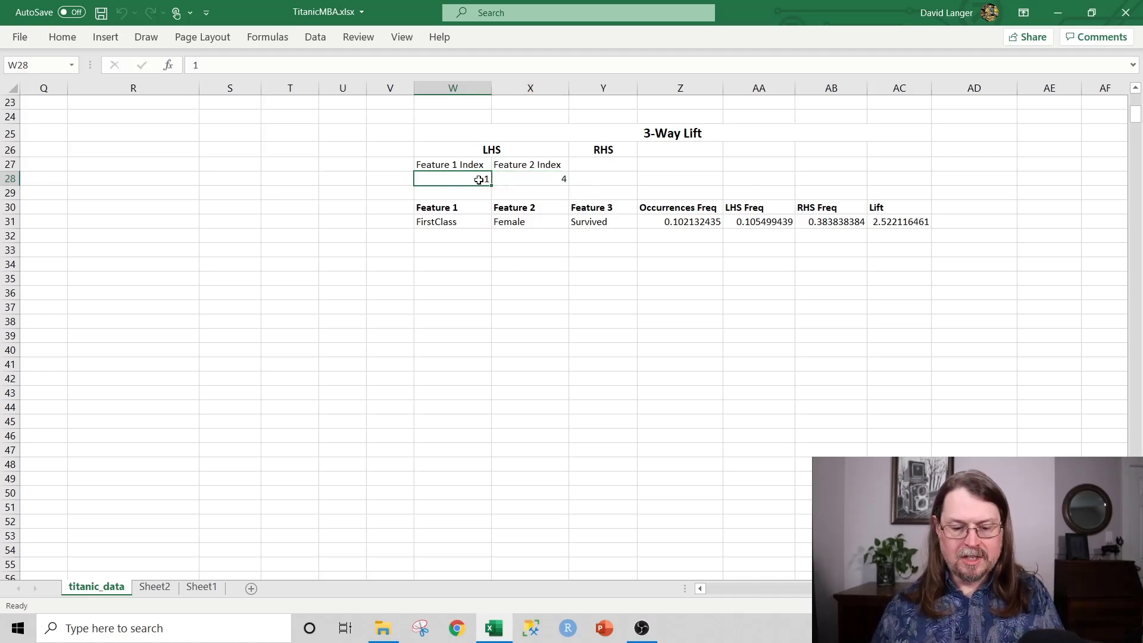
pyautogui.write('3')
pyautogui.press('Tab')
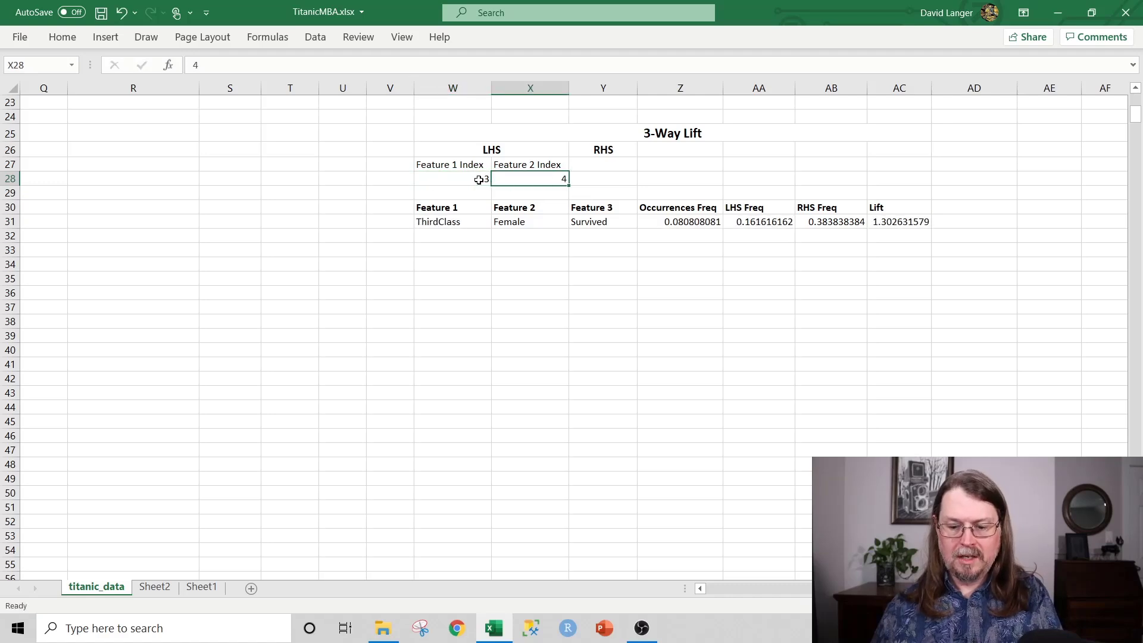
pyautogui.write('9')
pyautogui.click(478, 180)
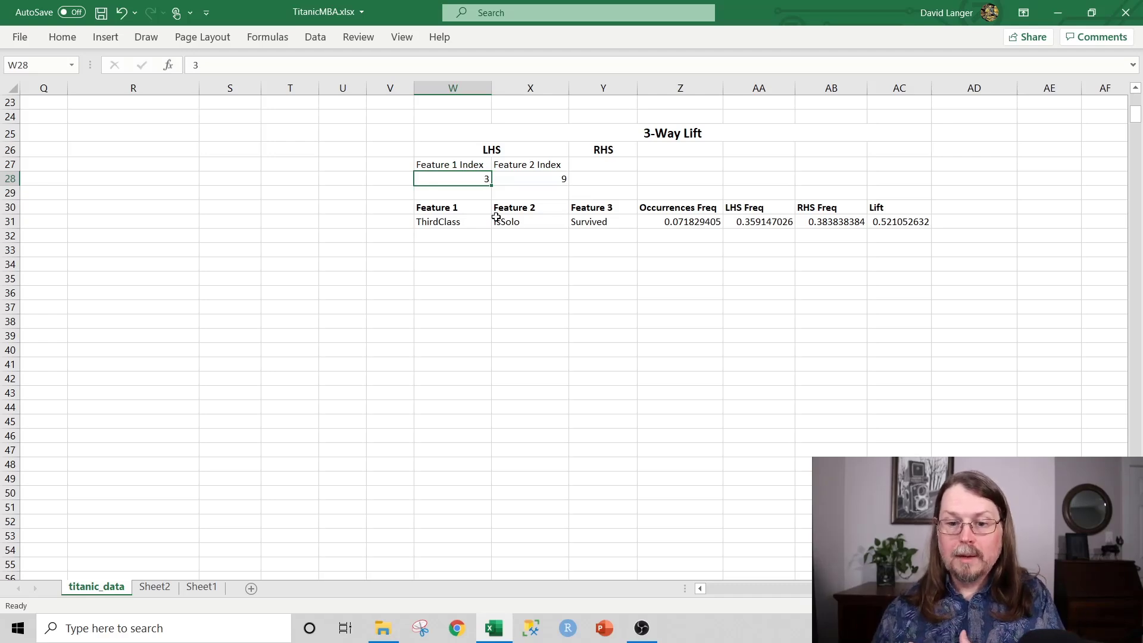
# Inspect the 3-Way Lift result row, from the Feature 1 and Feature 2 lookup formulas through the frequencies to the Lift formula.
pyautogui.click(454, 223)
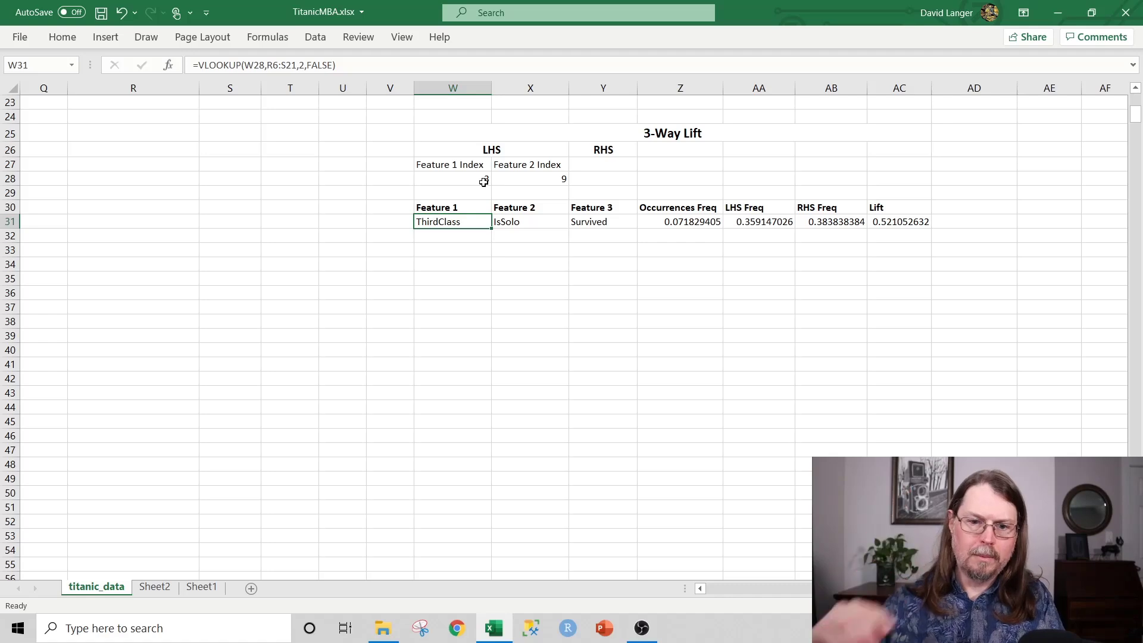
pyautogui.click(515, 179)
pyautogui.click(526, 223)
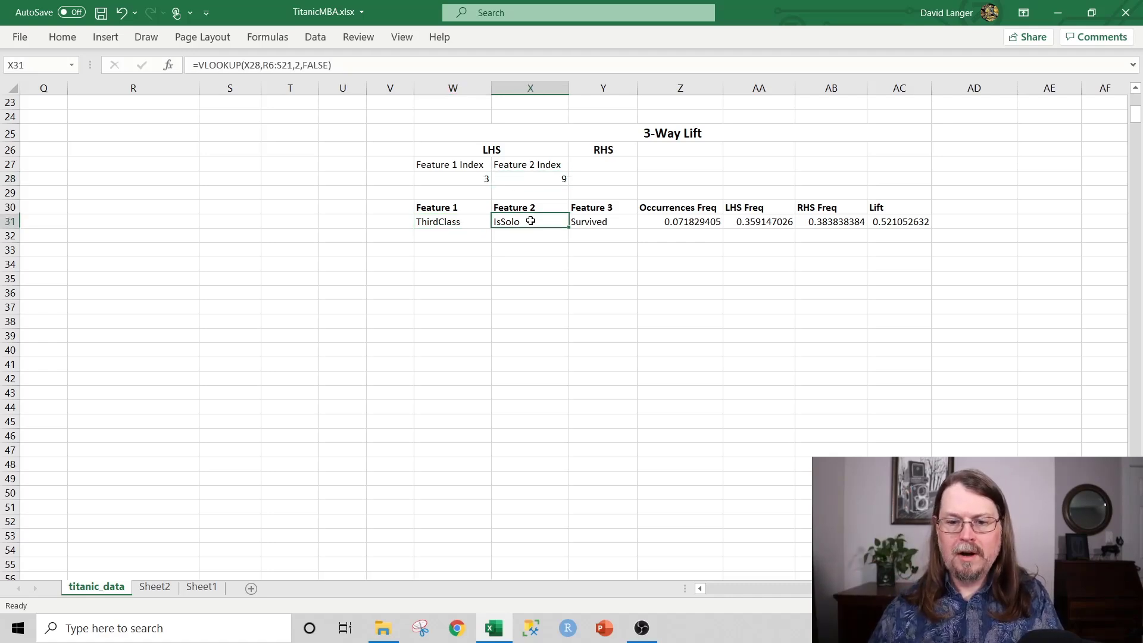
pyautogui.click(592, 226)
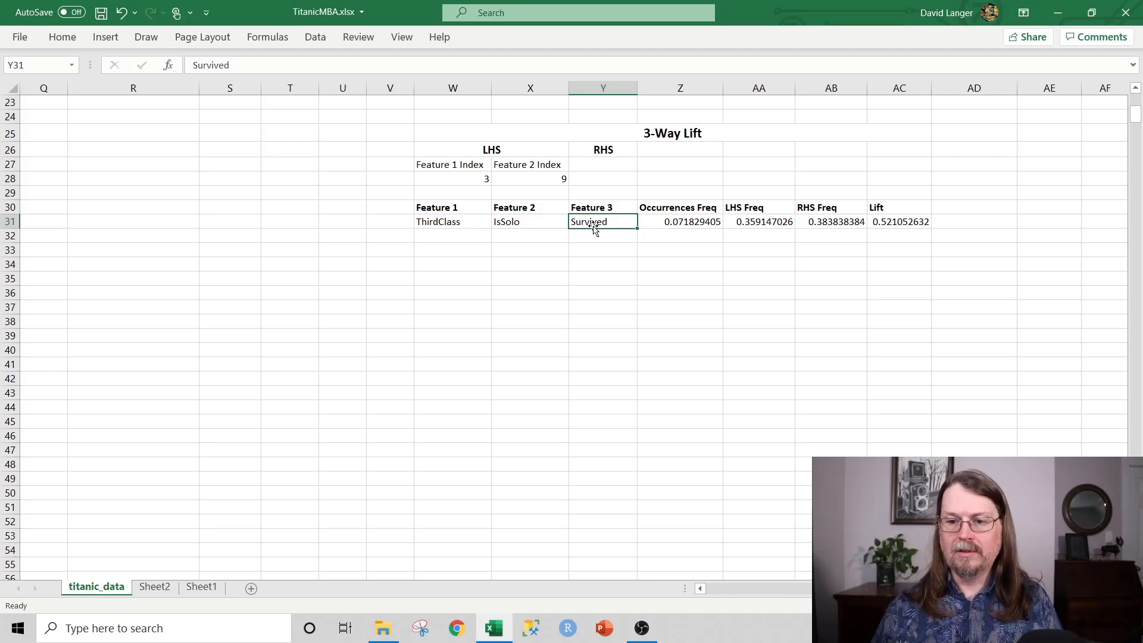
pyautogui.press('Right')
pyautogui.press('Right')
pyautogui.press('Right')
pyautogui.press('Right')
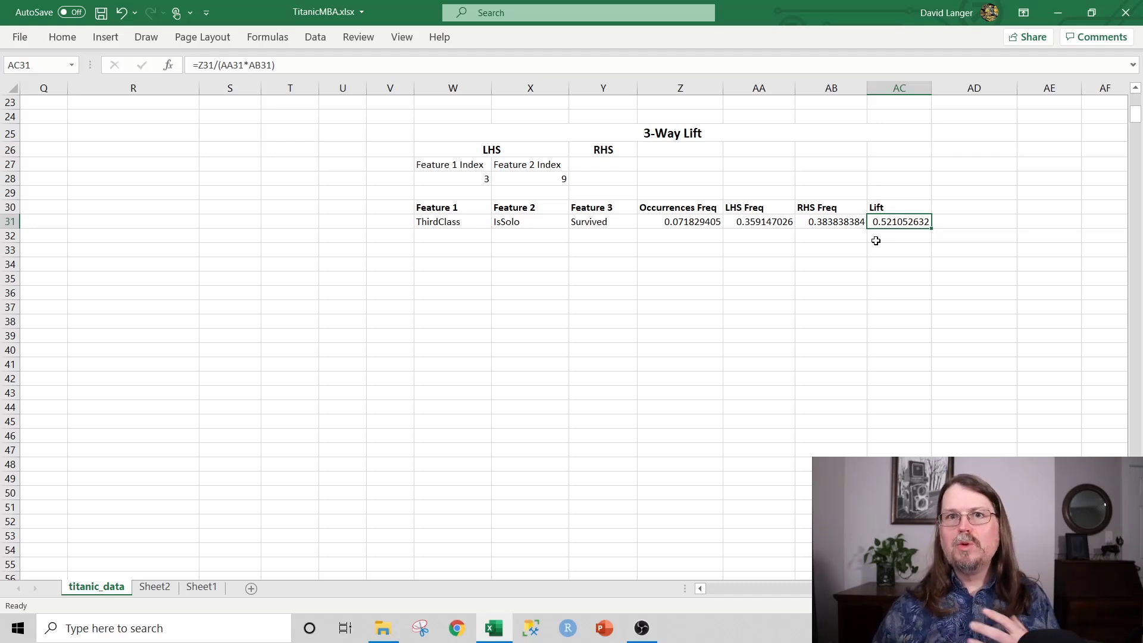
# Set the 3-Way Lift table's Feature 2 Index to 12.
pyautogui.click(483, 180)
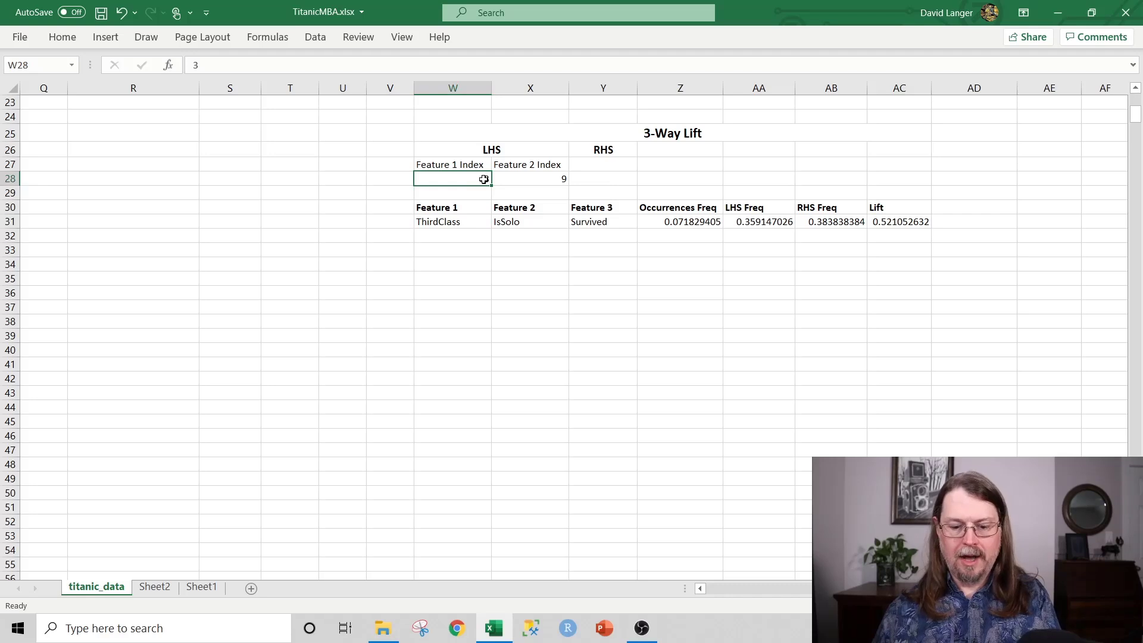
pyautogui.press('Tab')
pyautogui.write('12')
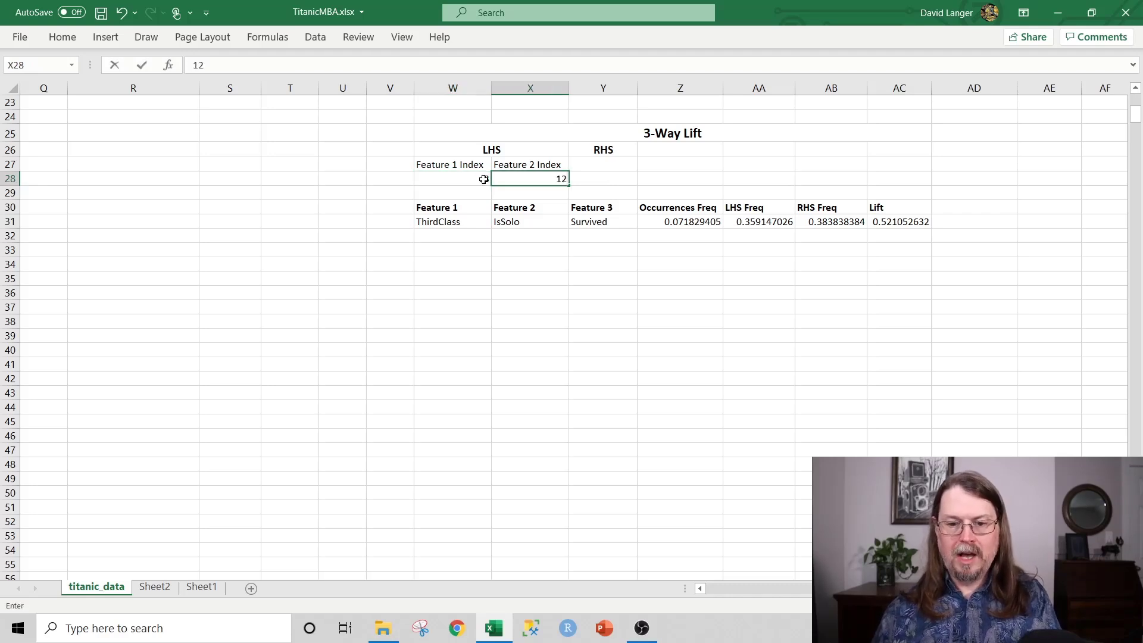
pyautogui.press('Return')
pyautogui.press('Up')
# Set the 3-Way Lift table's Feature 1 Index to 7 and Feature 2 Index to 11.
pyautogui.click(483, 179)
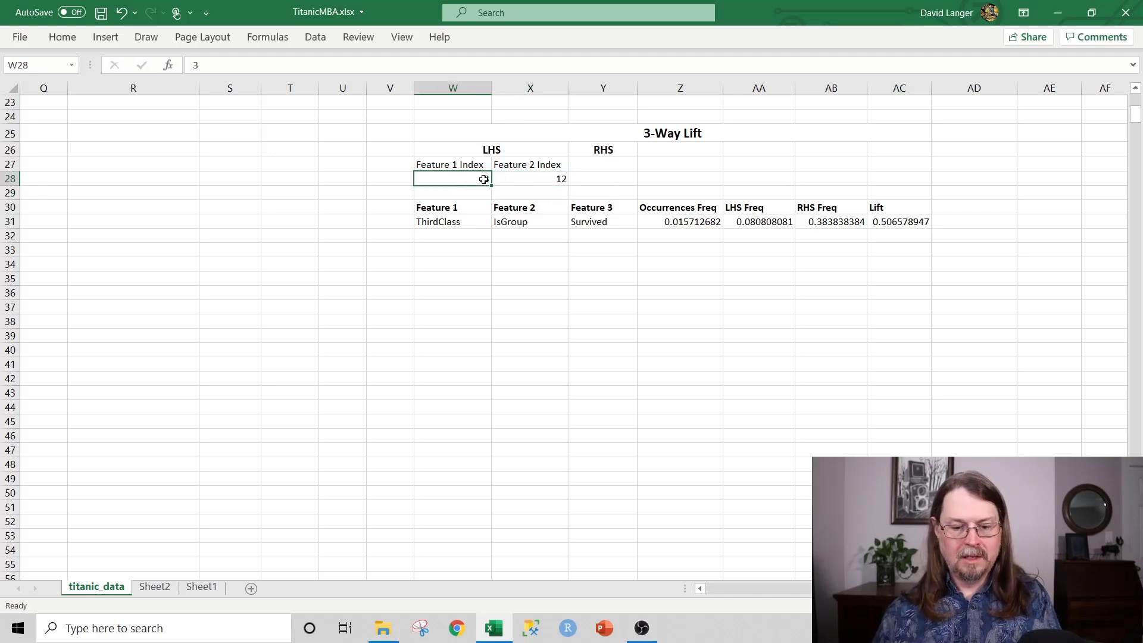
pyautogui.write('7')
pyautogui.press('Tab')
pyautogui.write('11')
pyautogui.press('Return')
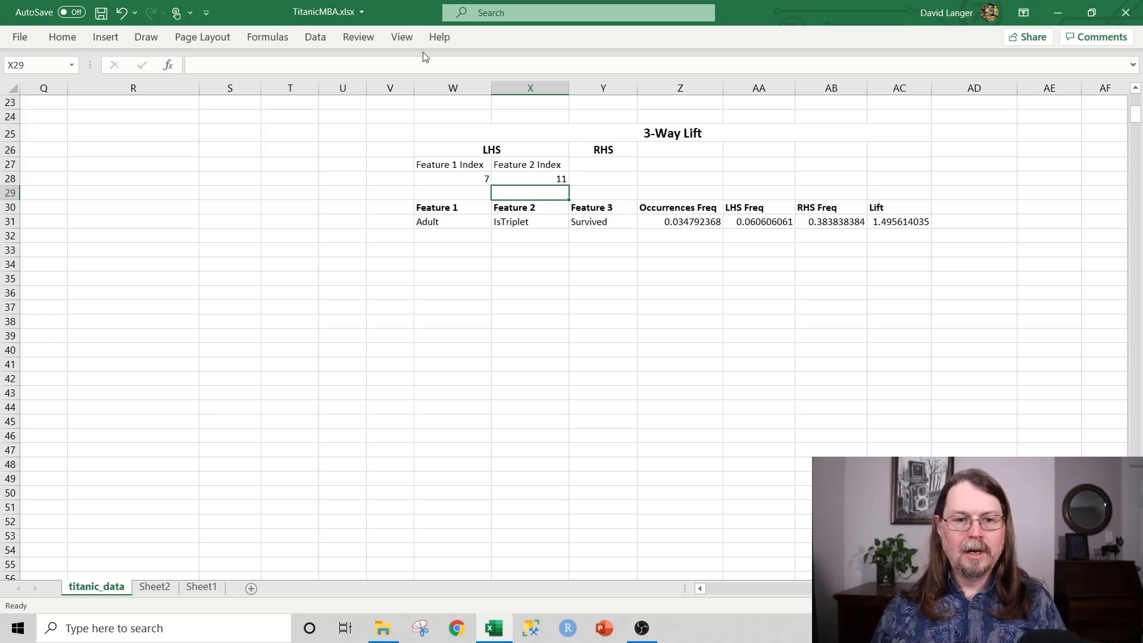
# Open Solver and review its objective, changing variable cells and constraints against the 3-Way Lift table, ending on the Z31 constraint.
pyautogui.click(316, 38)
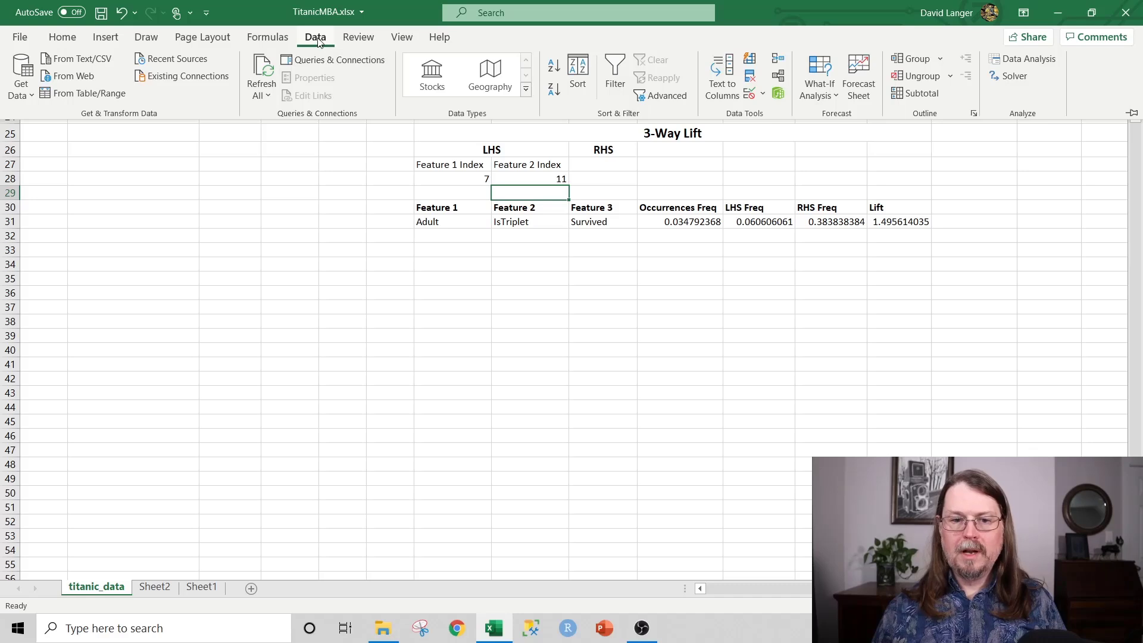
pyautogui.click(1015, 74)
pyautogui.moveTo(432, 82); pyautogui.dragTo(510, 56)
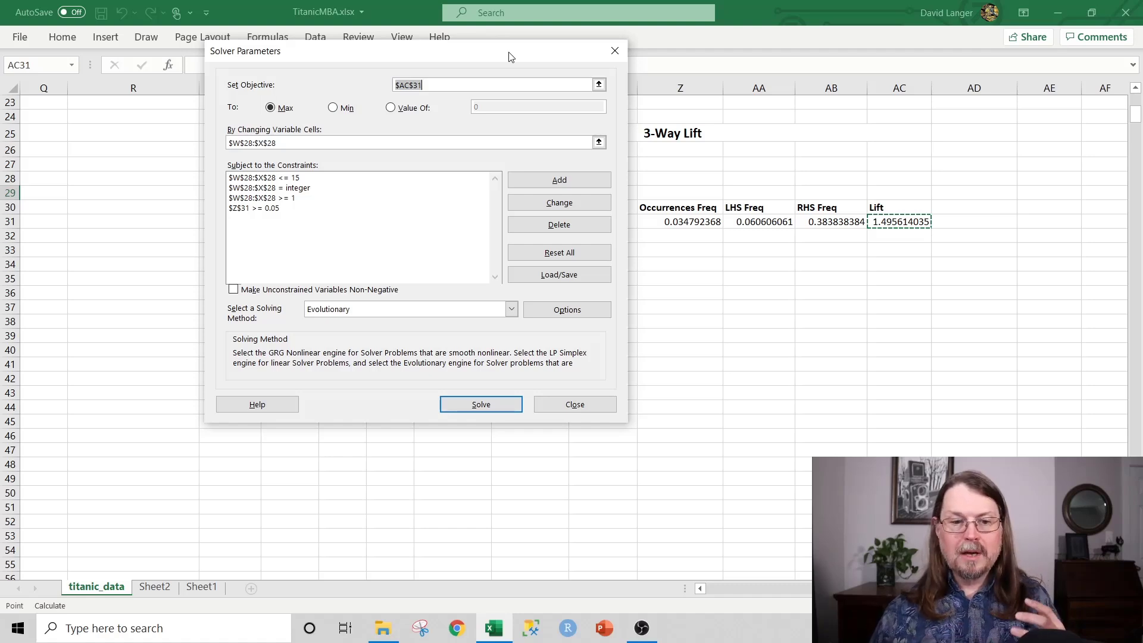
pyautogui.moveTo(456, 55); pyautogui.dragTo(416, 51)
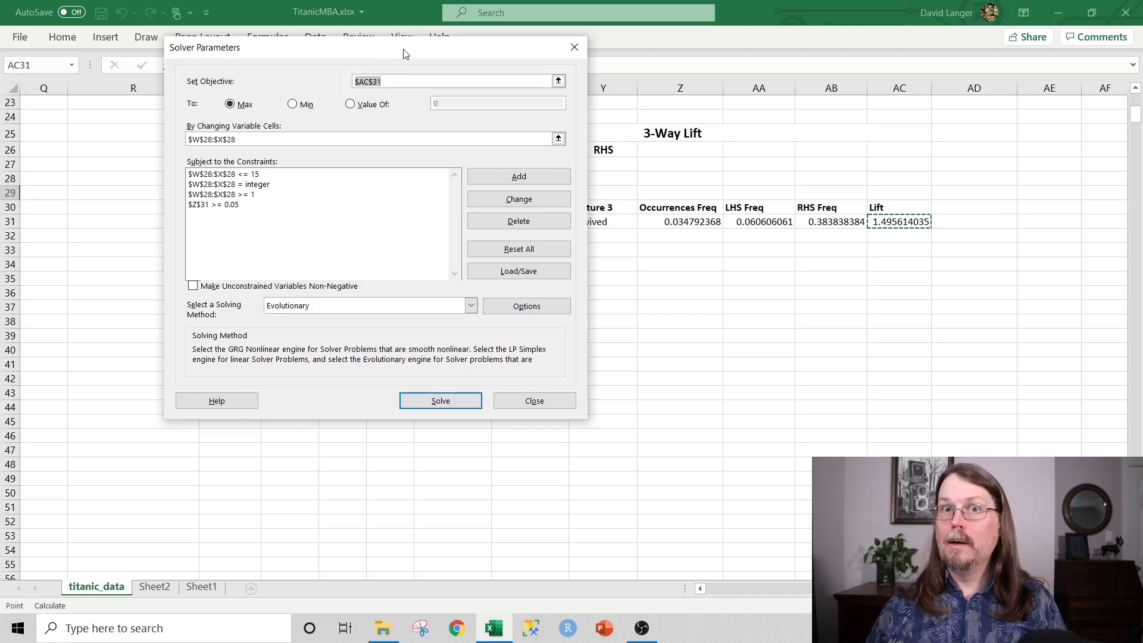
pyautogui.moveTo(403, 54); pyautogui.dragTo(412, 226)
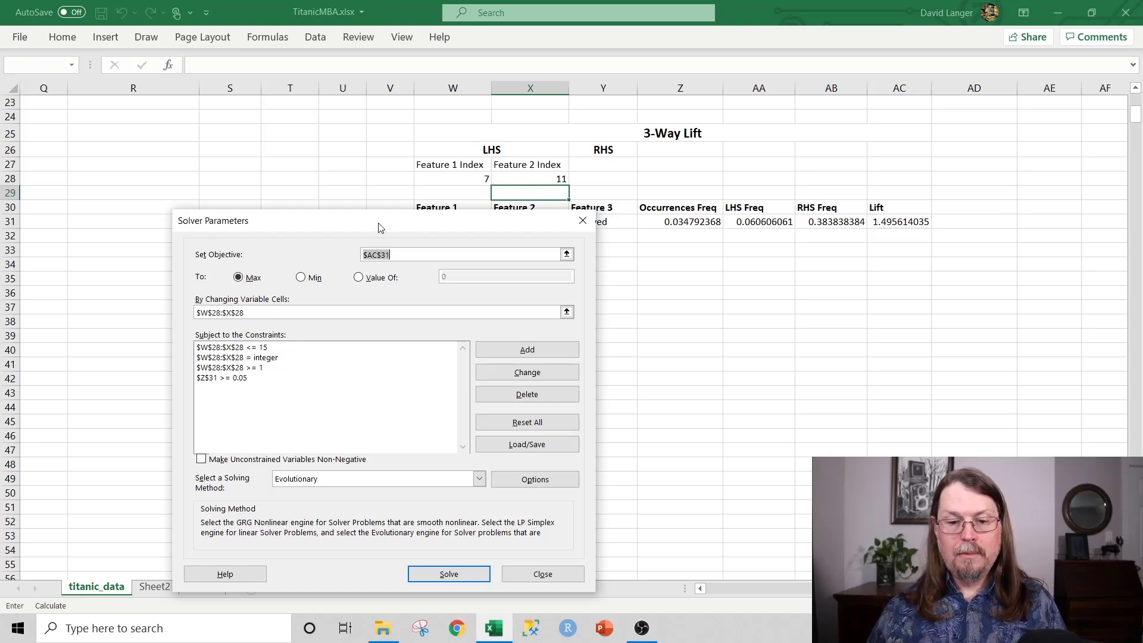
pyautogui.moveTo(378, 224); pyautogui.dragTo(432, 102)
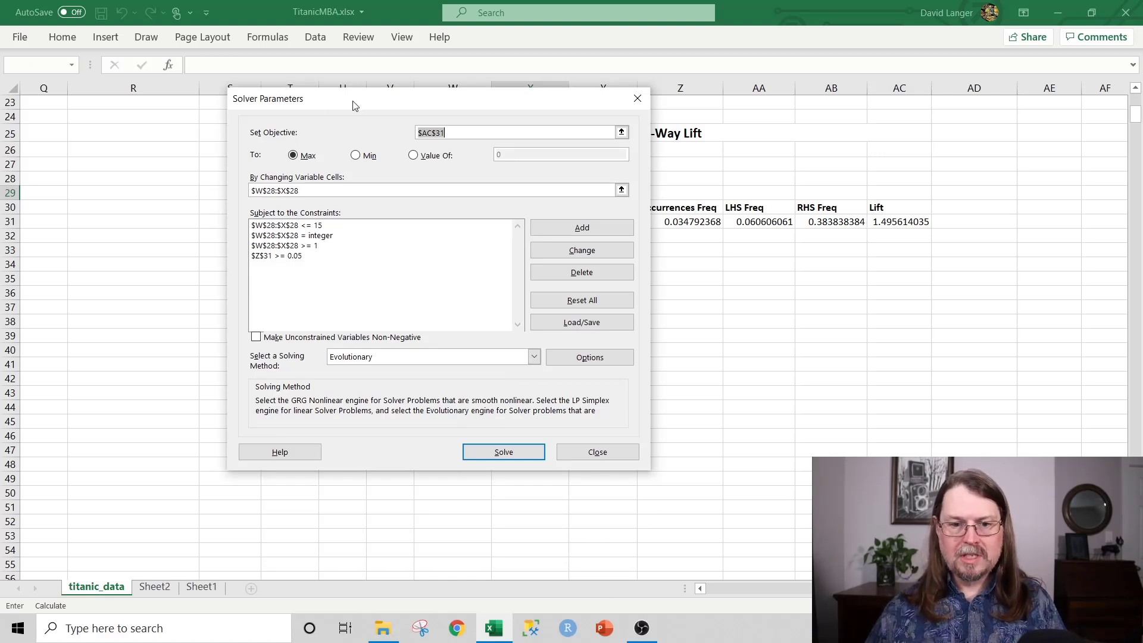
pyautogui.moveTo(354, 106); pyautogui.dragTo(282, 221)
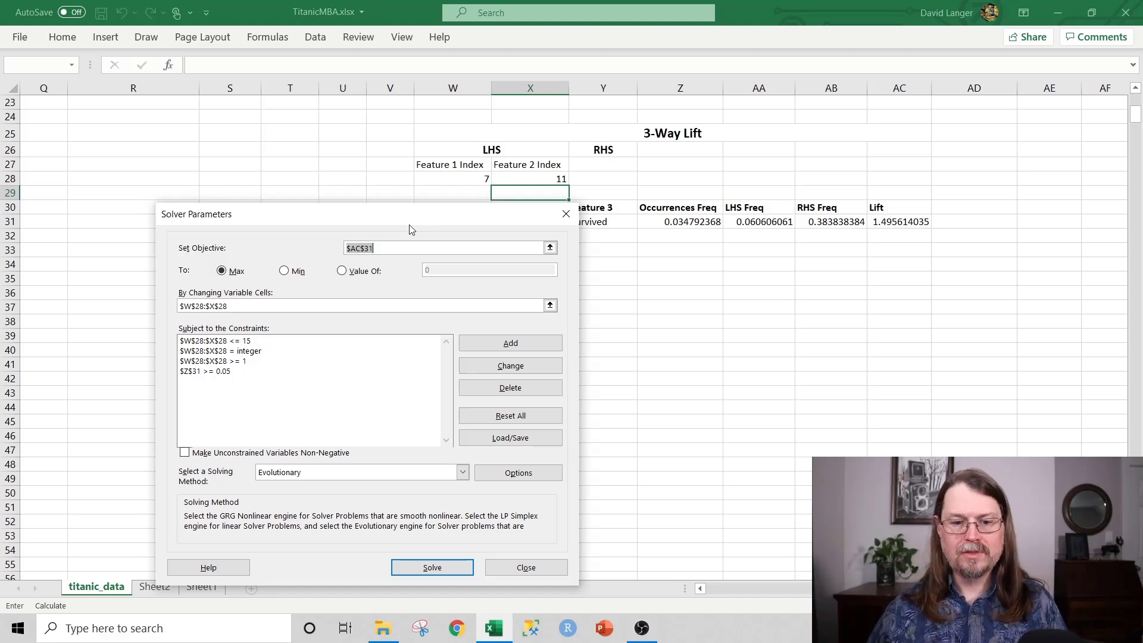
pyautogui.moveTo(409, 219); pyautogui.dragTo(414, 85)
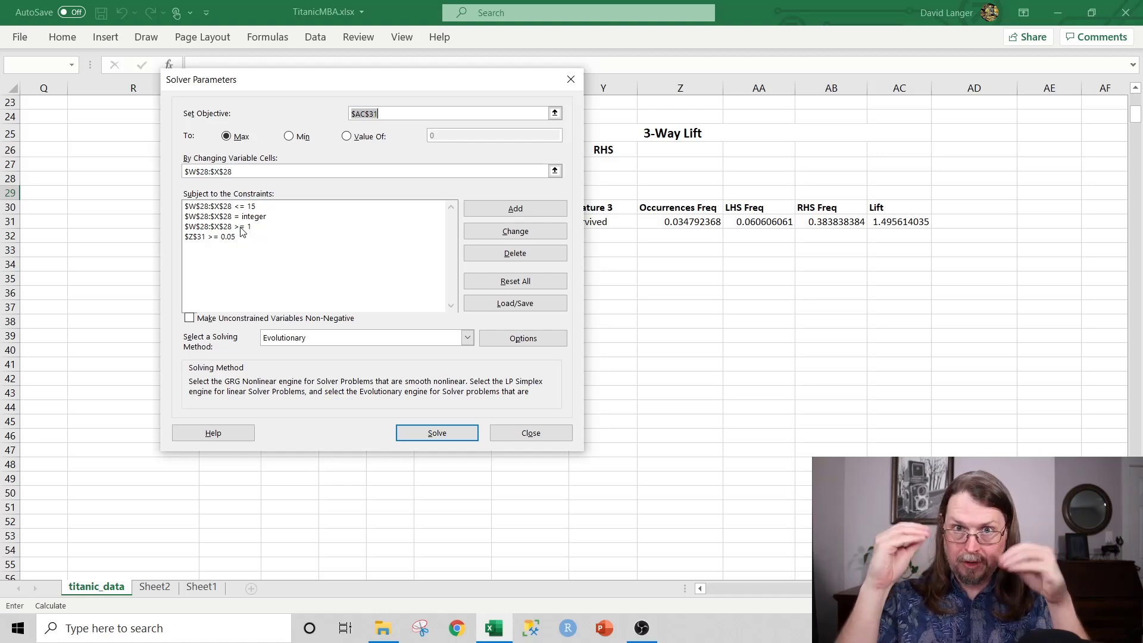
pyautogui.click(202, 238)
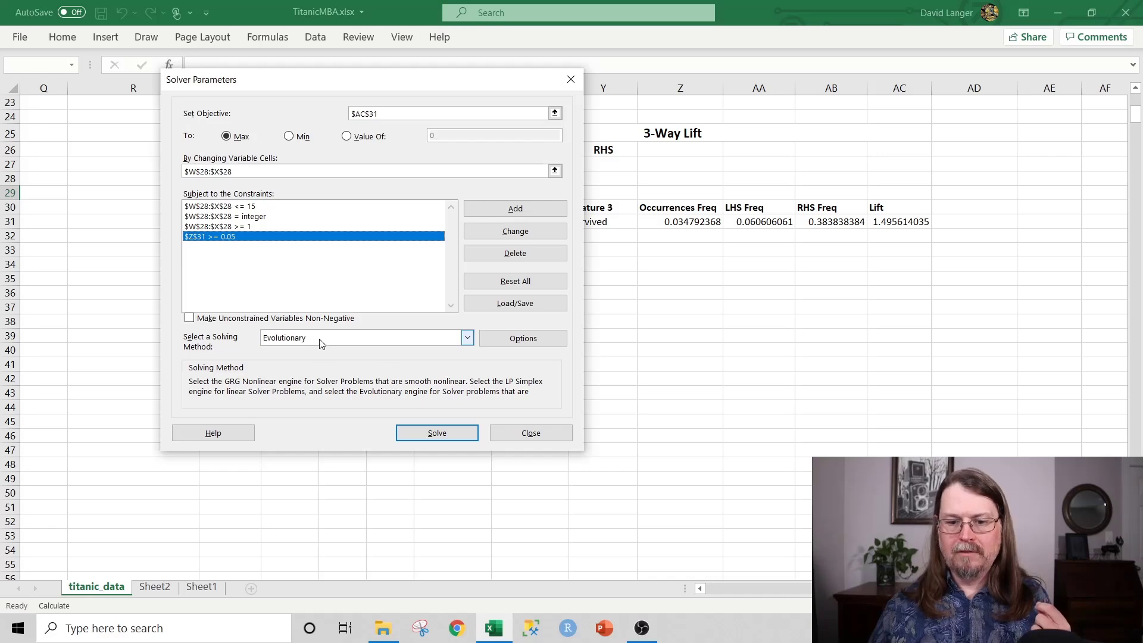
# Review Solver's Evolutionary options, including the Mutation Rate, and return to the Solver parameters.
pyautogui.click(533, 344)
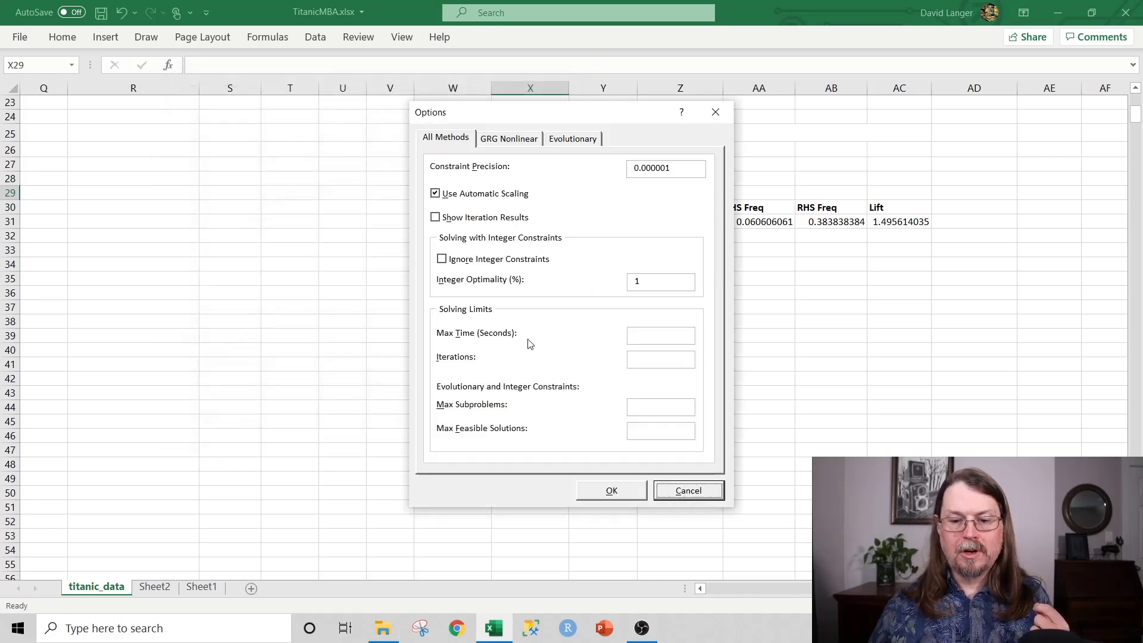
pyautogui.click(570, 141)
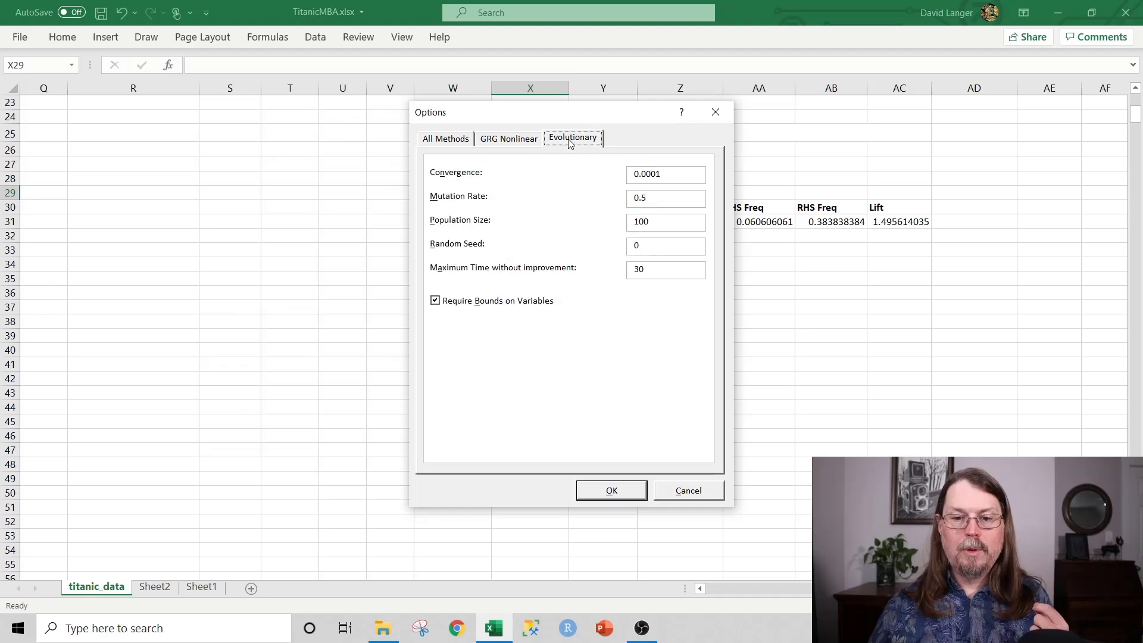
pyautogui.moveTo(658, 197); pyautogui.dragTo(629, 205)
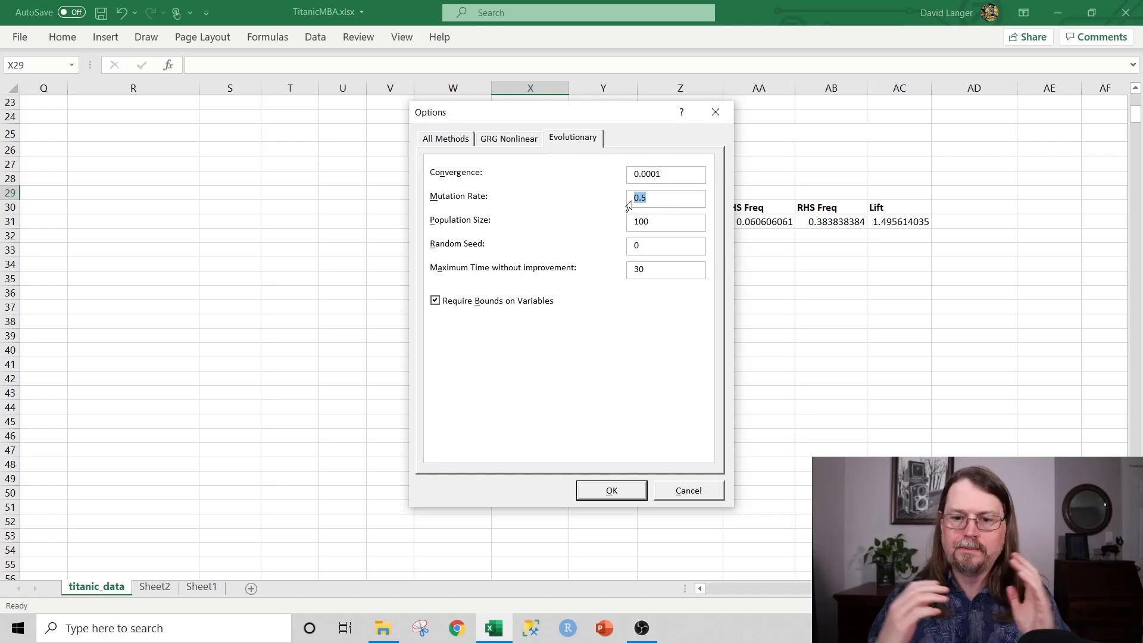
pyautogui.click(613, 490)
# Run Solver with the Evolutionary method to maximize the 3-Way Lift value and keep the Solver solution.
pyautogui.moveTo(419, 123); pyautogui.dragTo(387, 260)
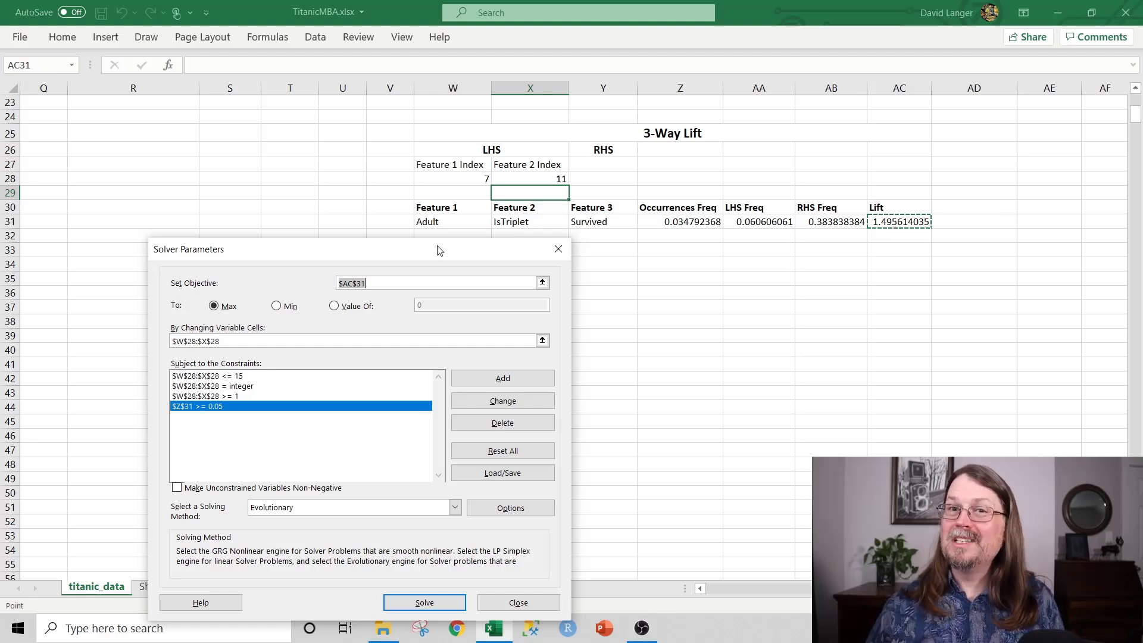
pyautogui.moveTo(438, 250); pyautogui.dragTo(422, 81)
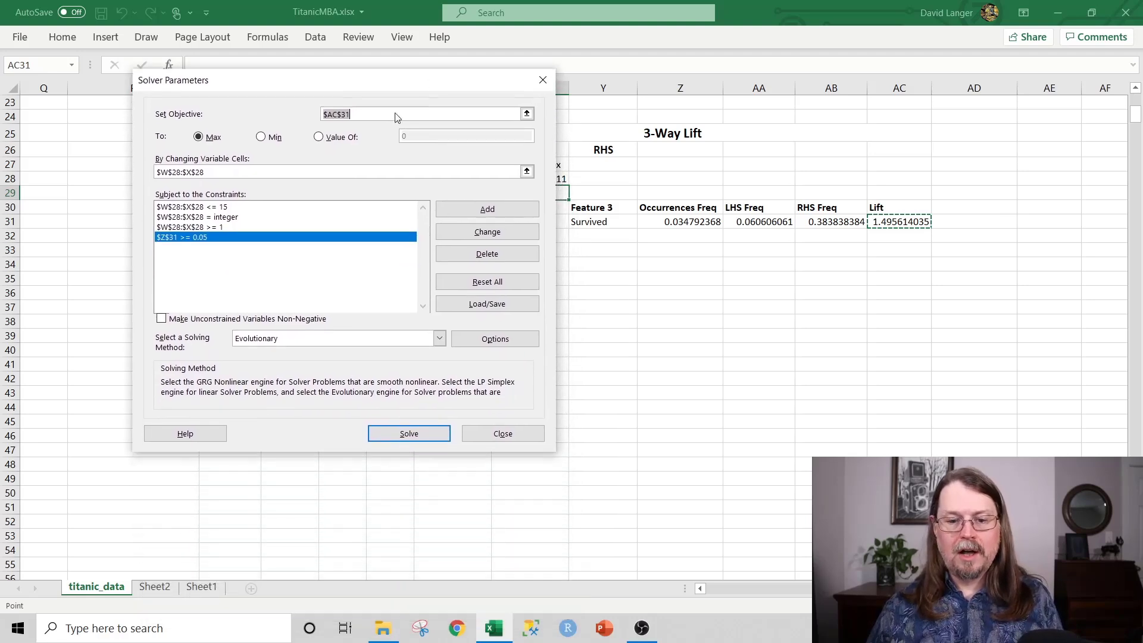
pyautogui.click(403, 427)
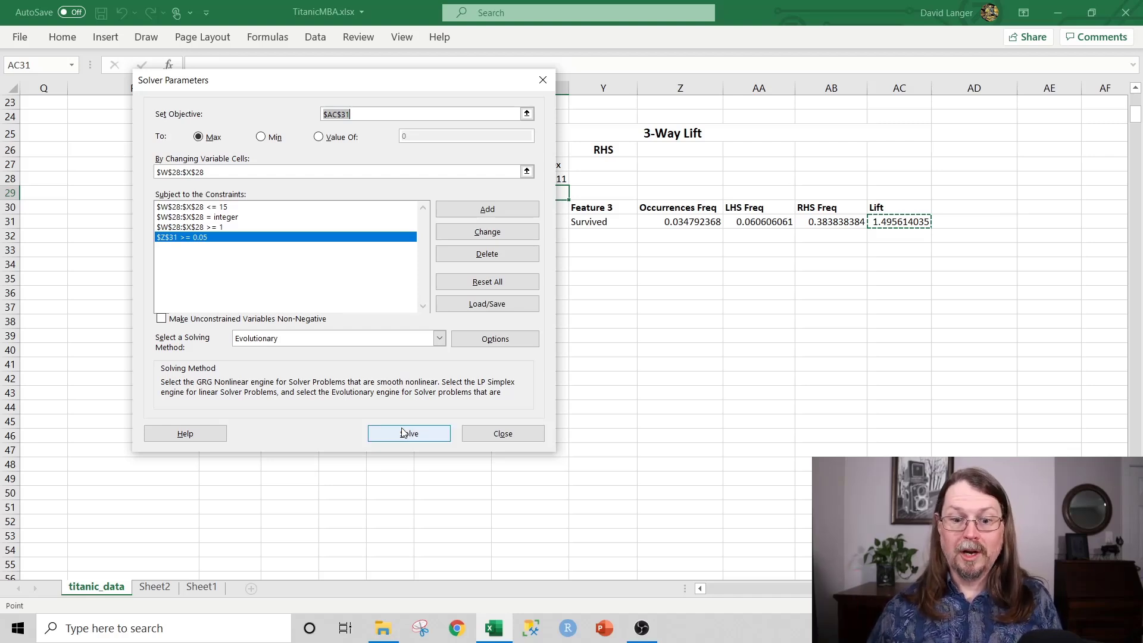
pyautogui.click(403, 439)
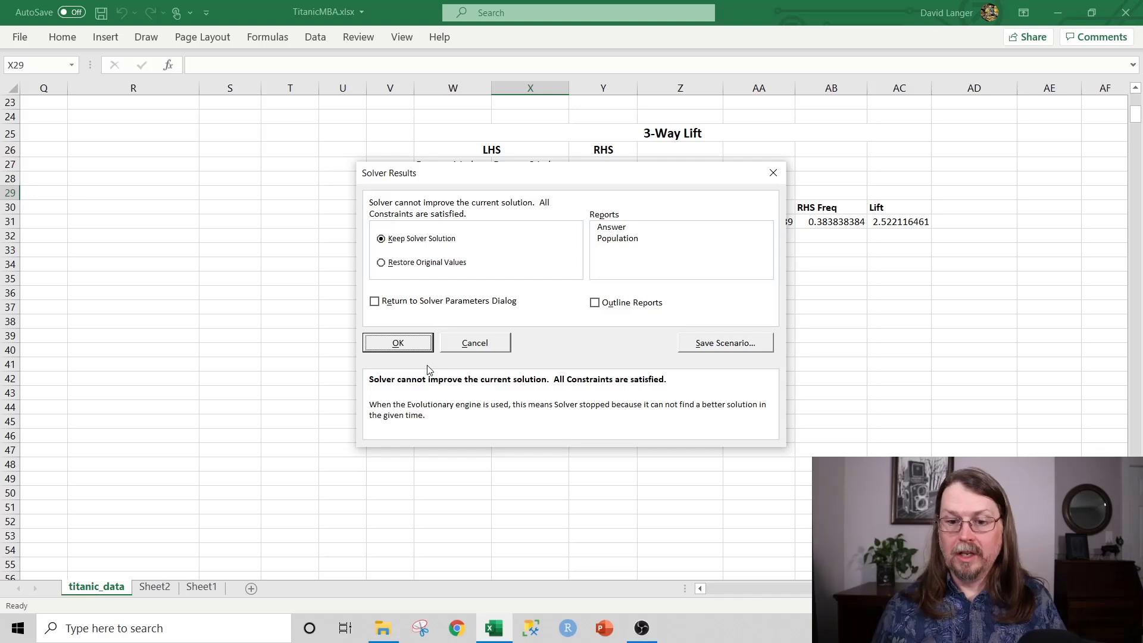
pyautogui.click(410, 344)
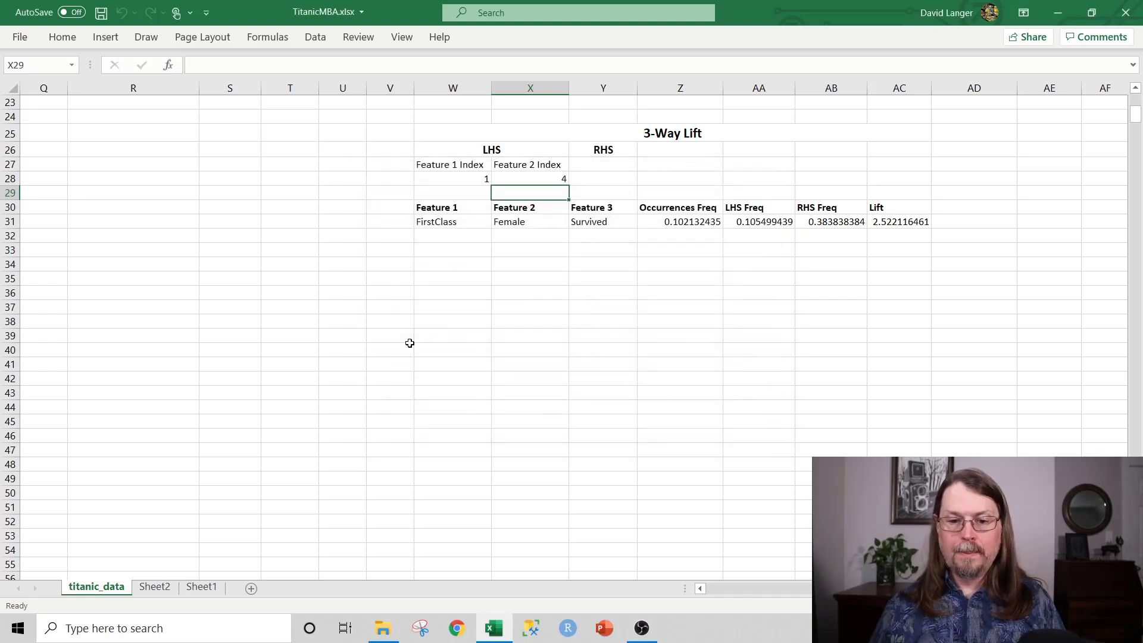
# Inspect the solved 3-Way Lift row, checking the Feature 1 and Feature 2 pair, the Lift and the Occurrences Freq.
pyautogui.click(451, 224)
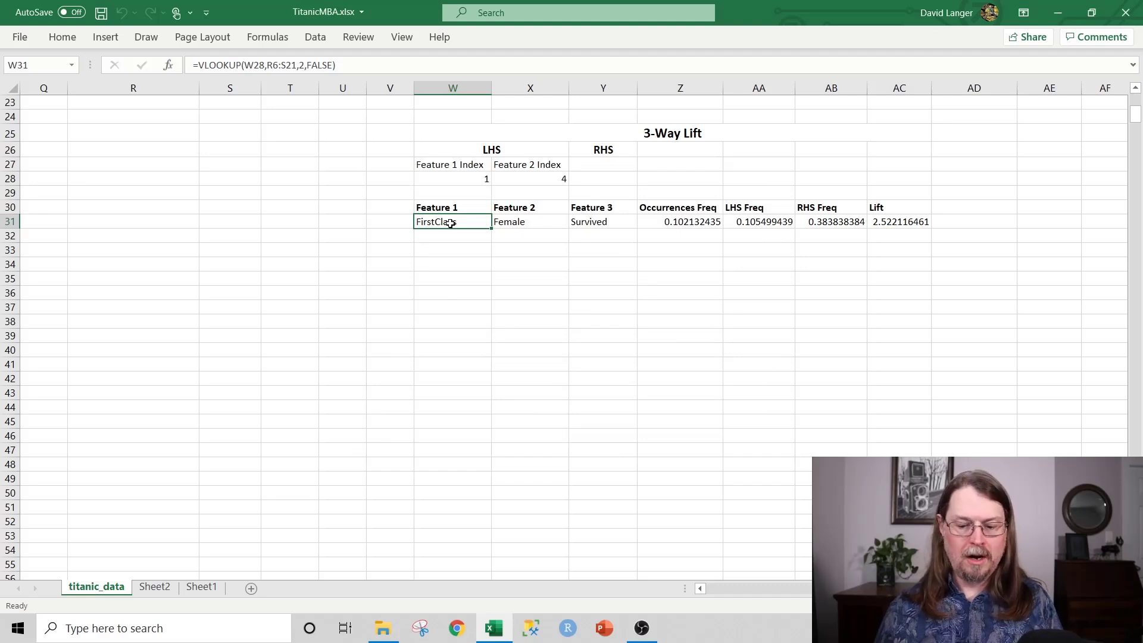
pyautogui.hotkey('shift', 'Right')
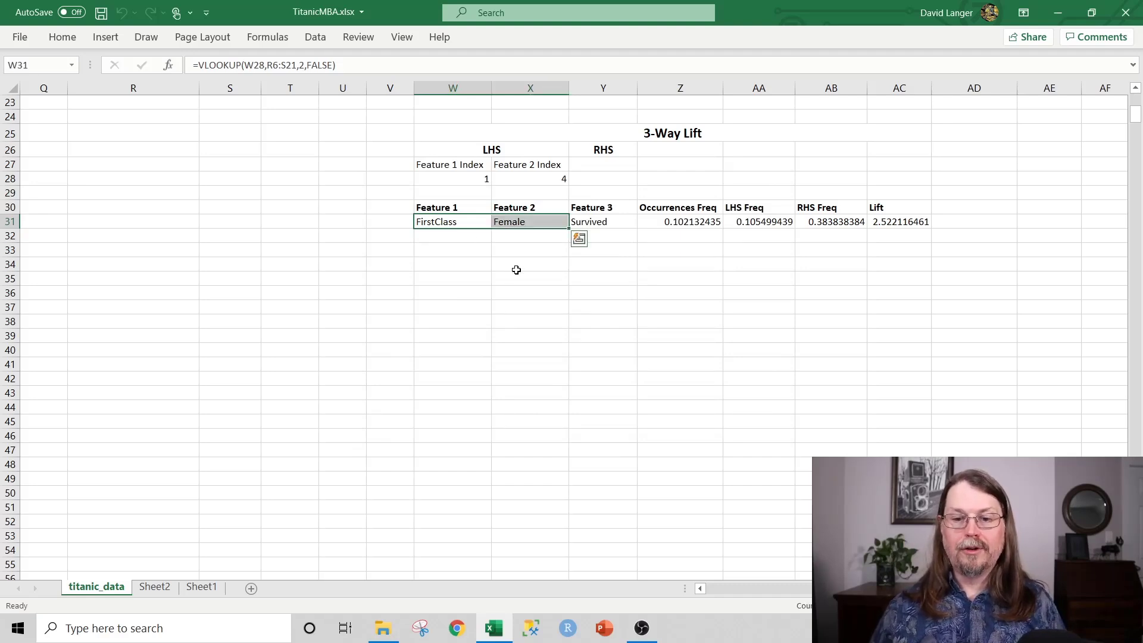
pyautogui.click(883, 226)
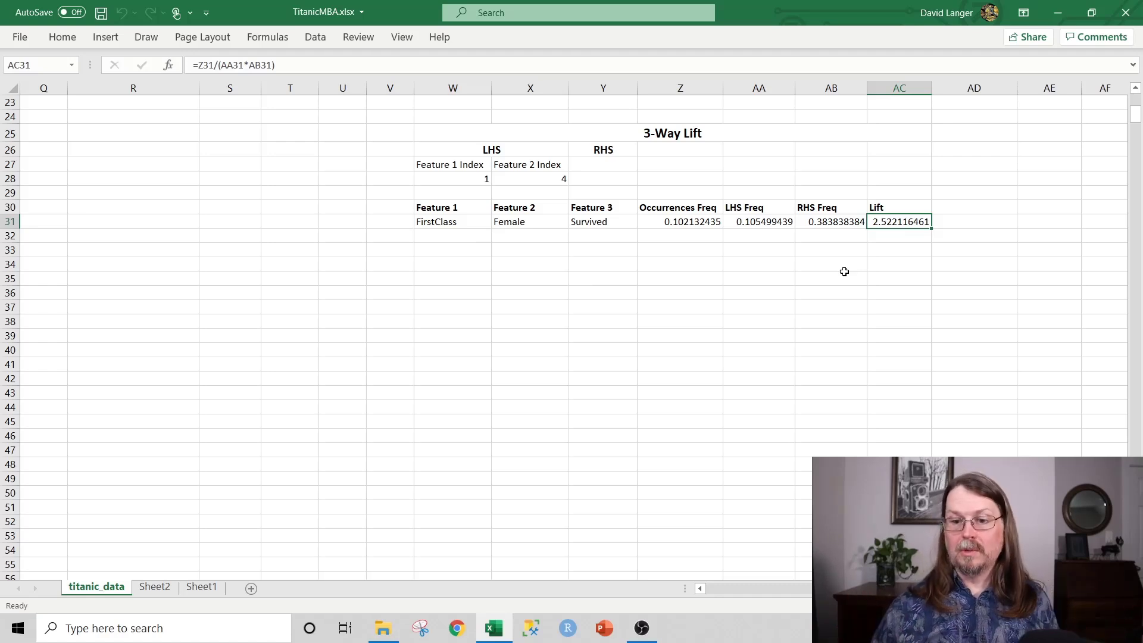
pyautogui.click(694, 222)
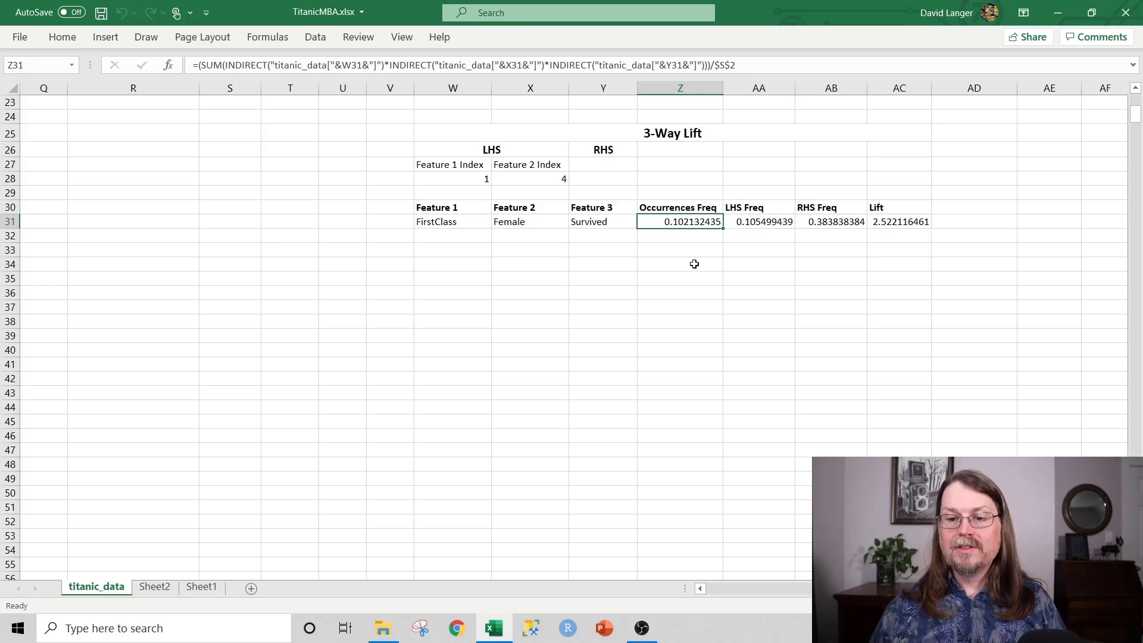